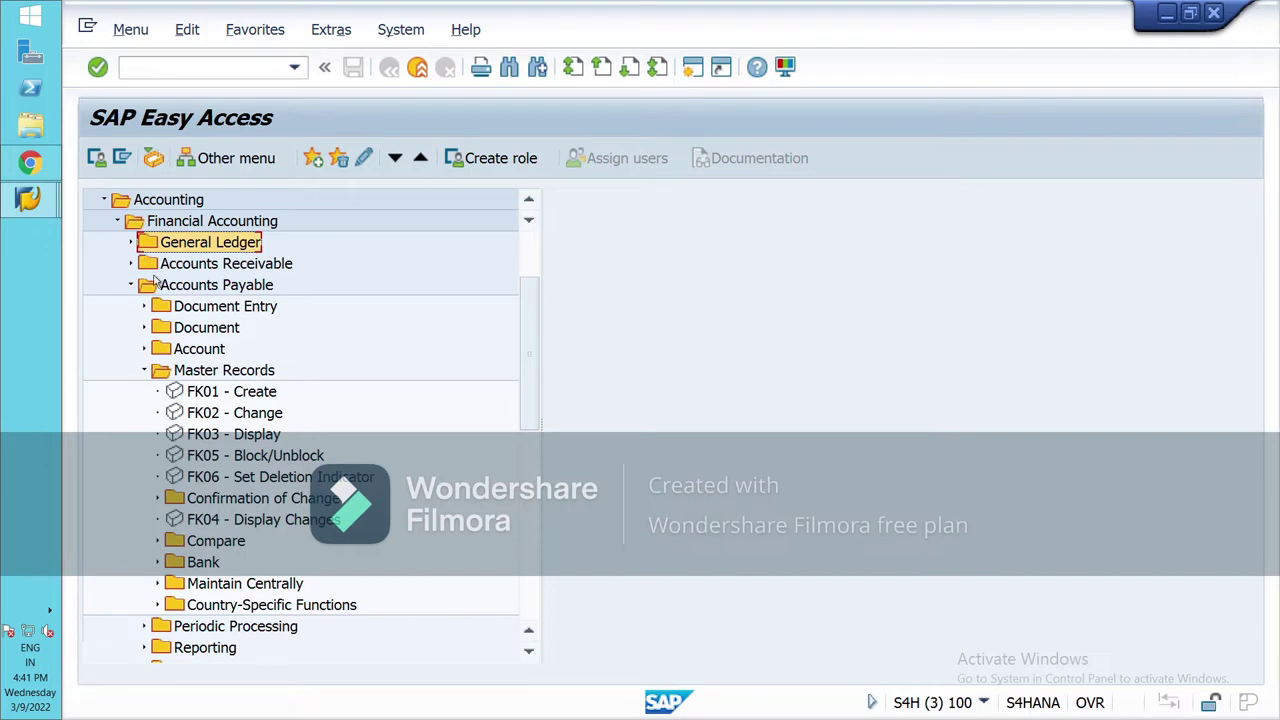
- Open the FB70 - Invoice transaction from the Accounts Receivable document entry folder
{"action": "left_click", "coordinate": [127, 224]}
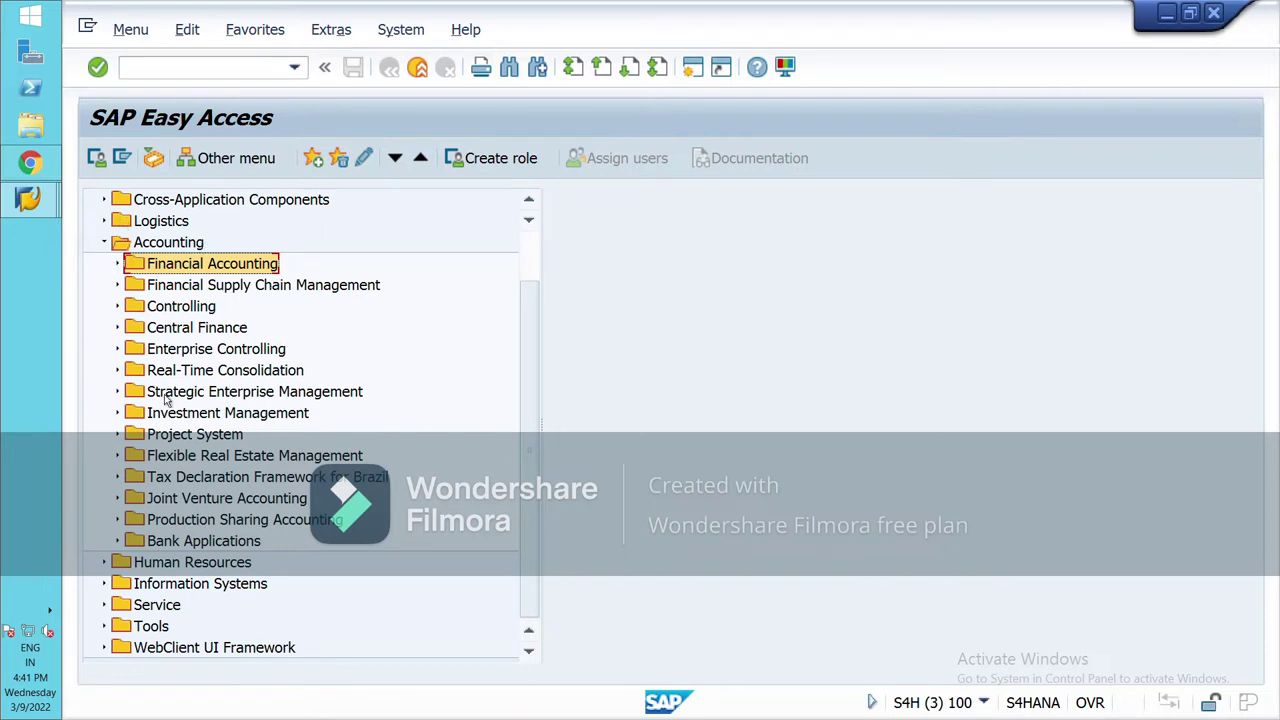
{"action": "left_click", "coordinate": [127, 271]}
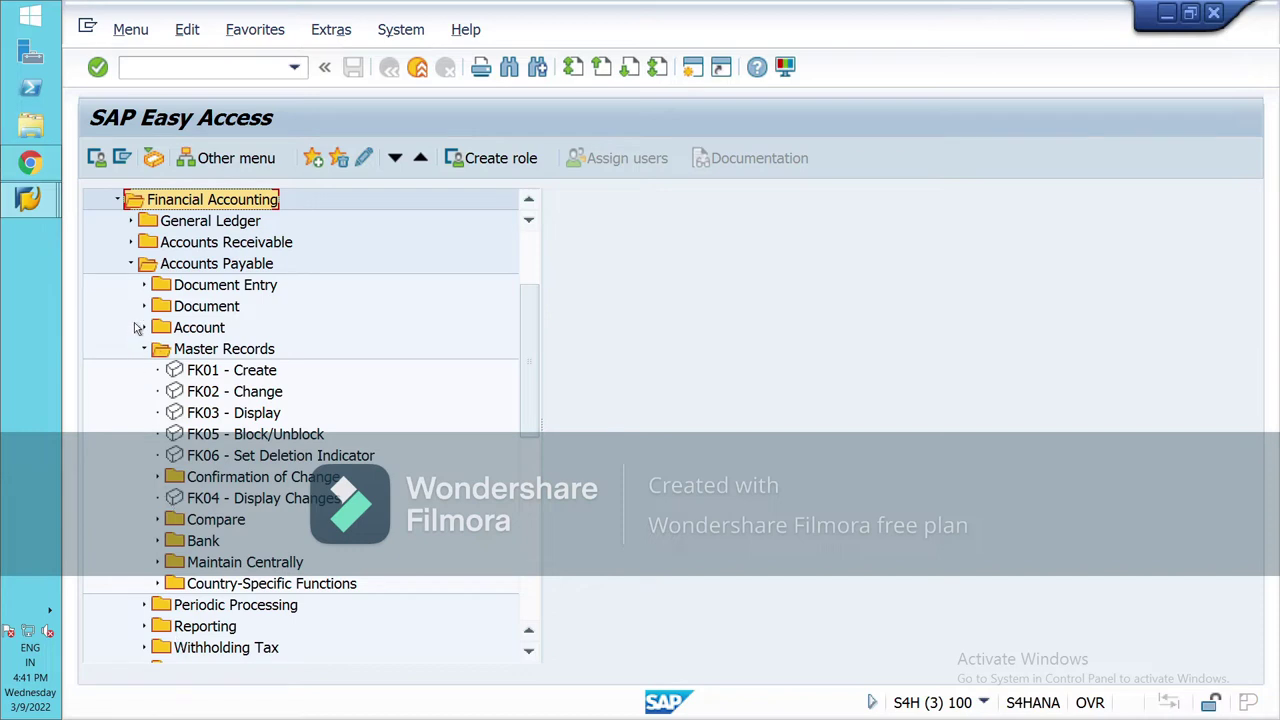
{"action": "left_click", "coordinate": [130, 242]}
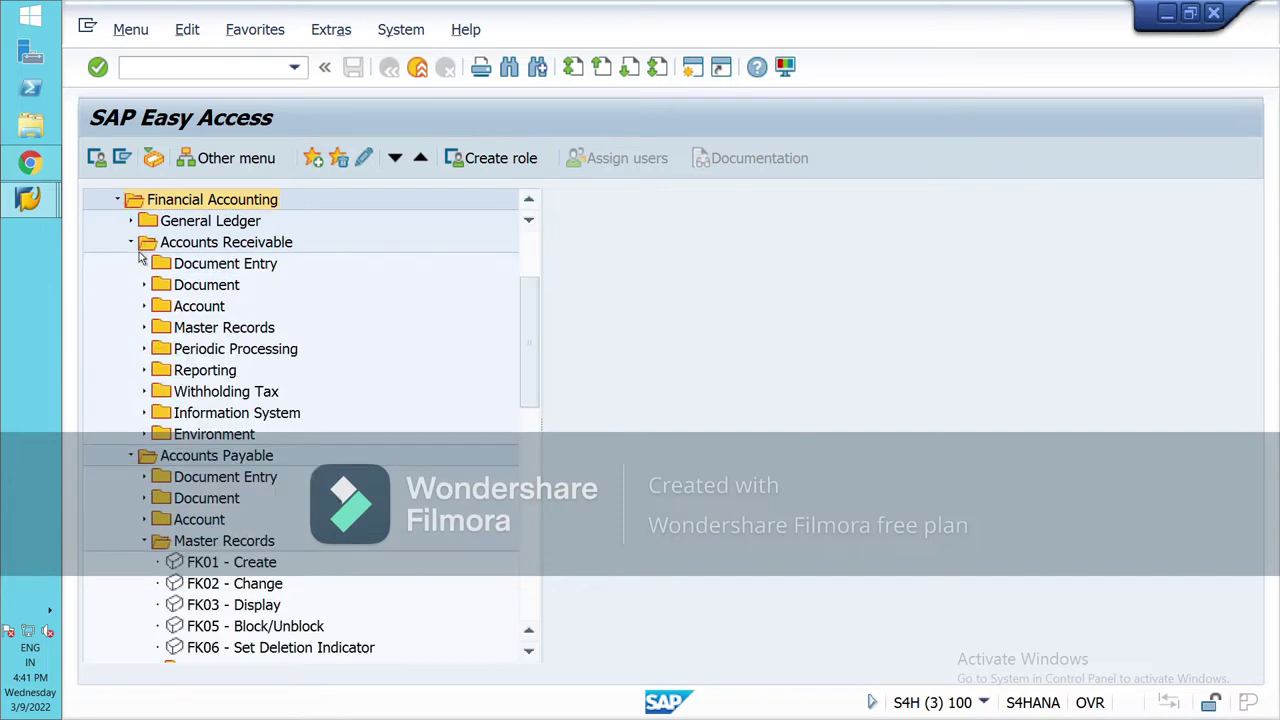
{"action": "left_click", "coordinate": [148, 266]}
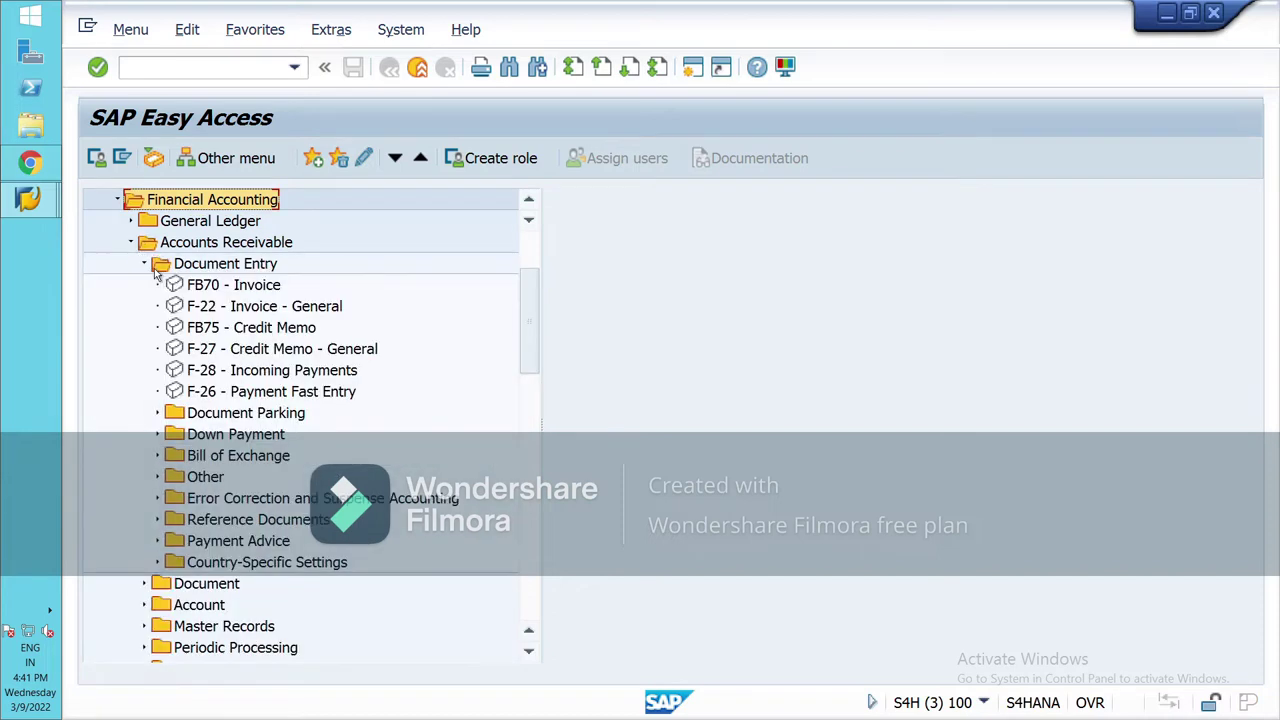
{"action": "left_click", "coordinate": [242, 290]}
{"action": "double_click", "coordinate": [242, 290]}
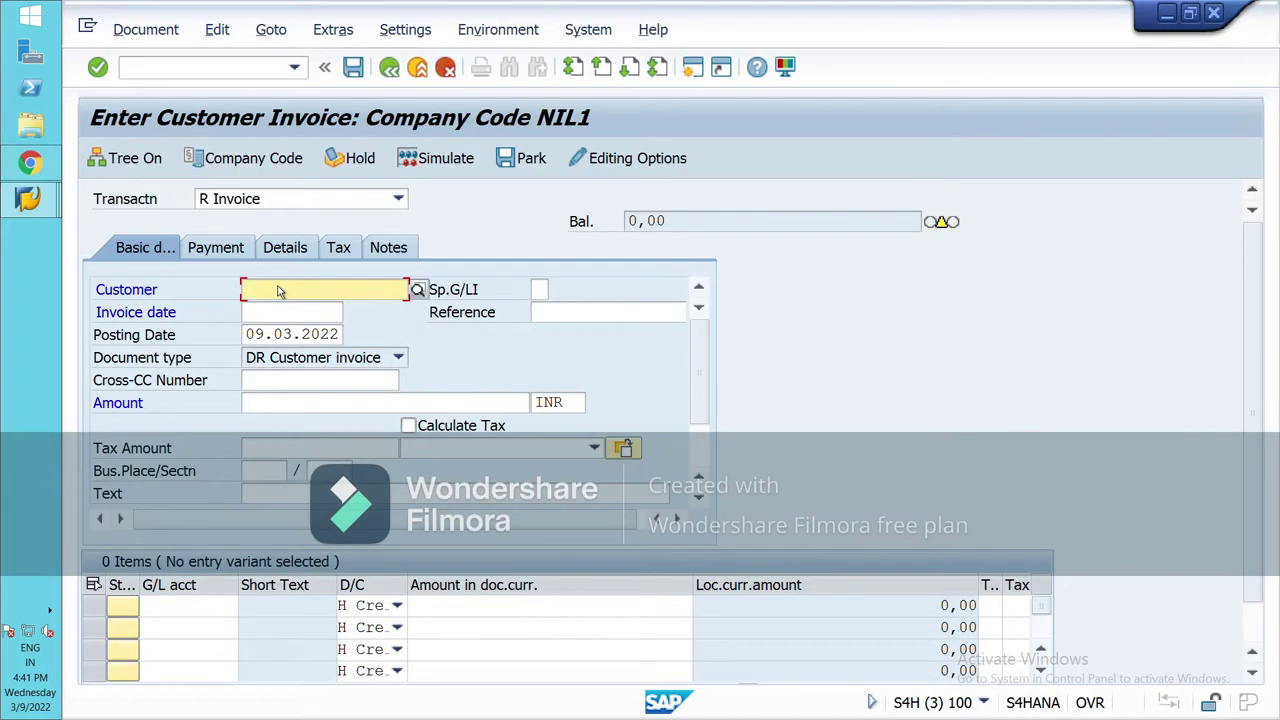
- Exit the customer invoice entry without saving and reopen the FB70 - Invoice transaction
{"action": "left_click", "coordinate": [390, 69]}
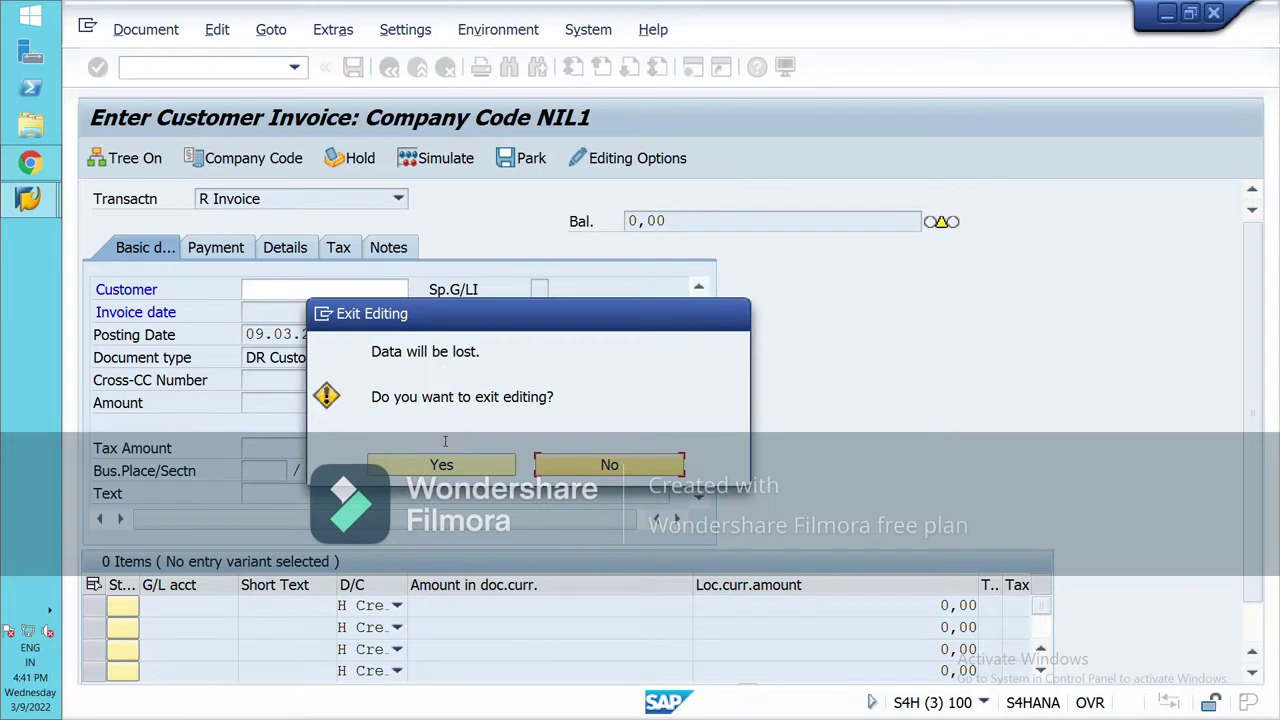
{"action": "left_click", "coordinate": [458, 468]}
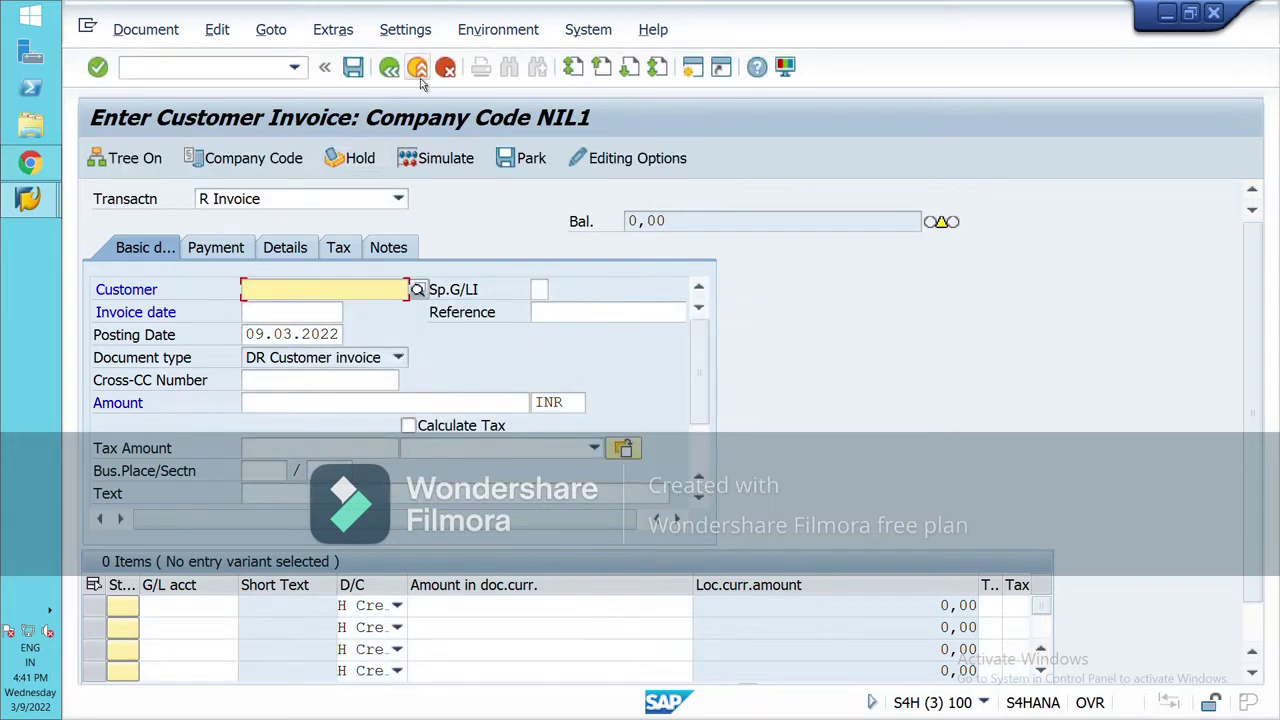
{"action": "left_click", "coordinate": [417, 67]}
{"action": "left_click", "coordinate": [422, 462]}
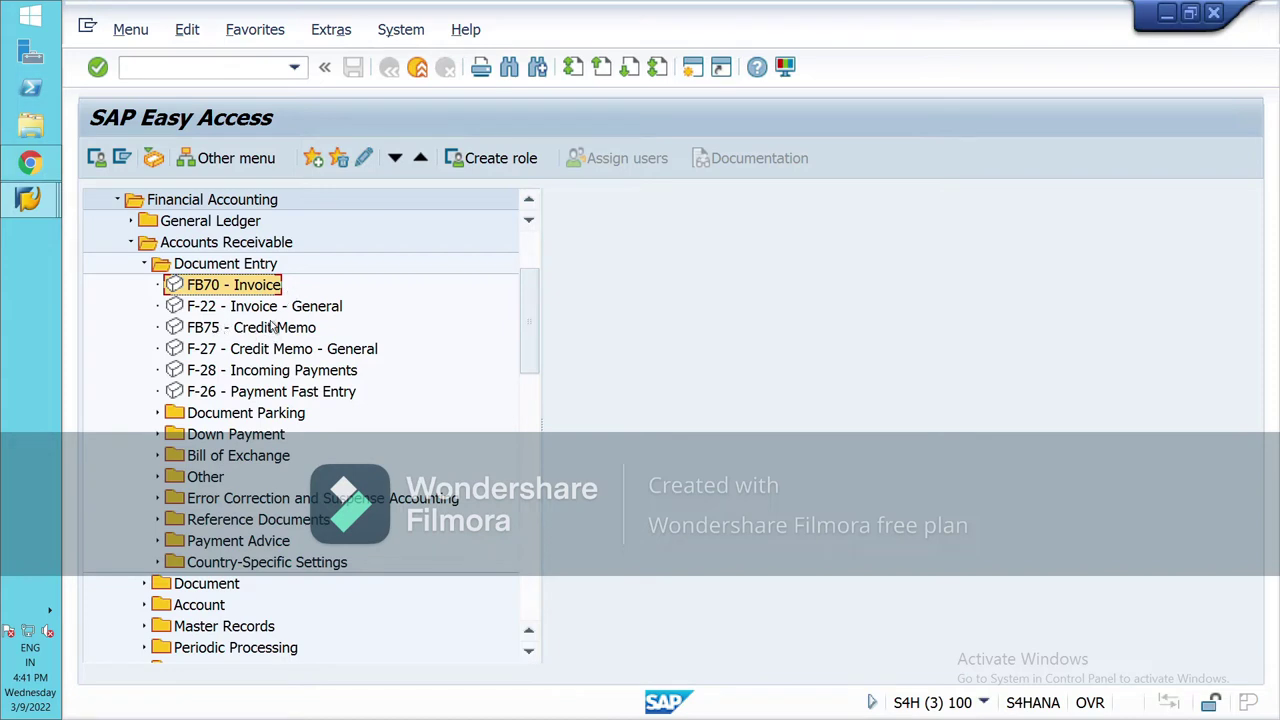
{"action": "double_click", "coordinate": [213, 288]}
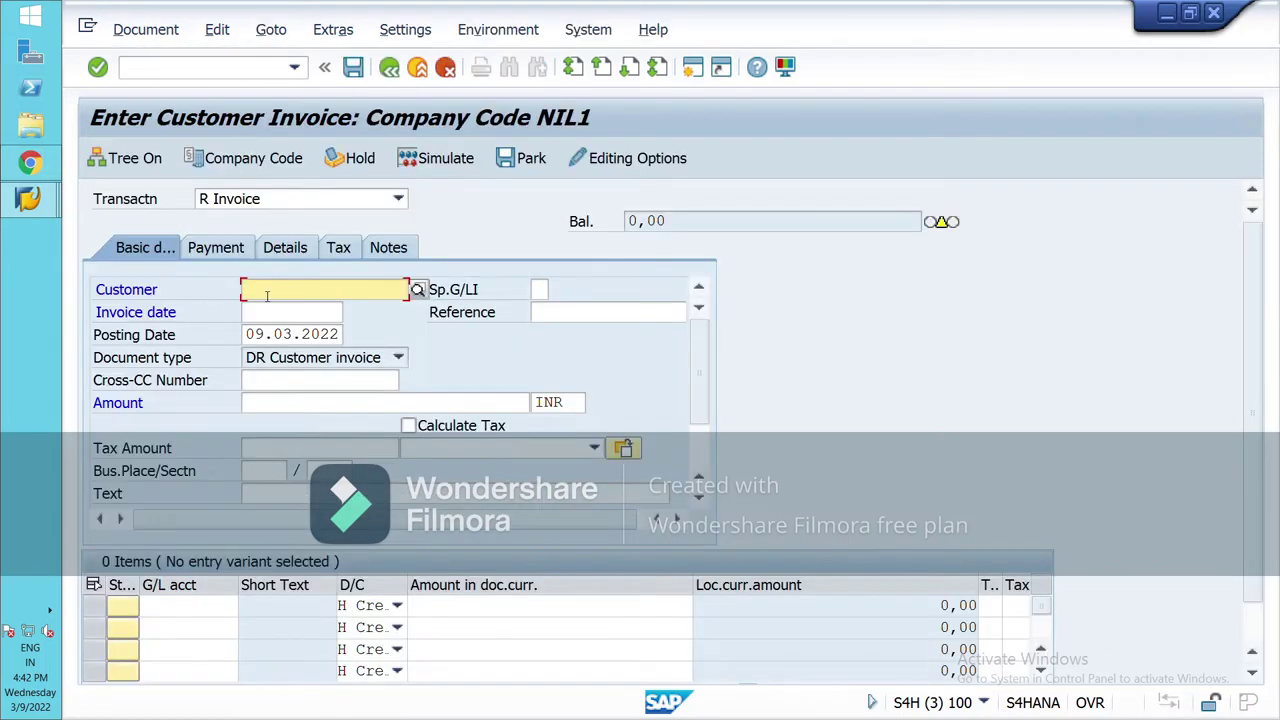
- Look up the customers of company code NIL1 and choose the one located in Vijay Nagar for the invoice
{"action": "left_click", "coordinate": [418, 290]}
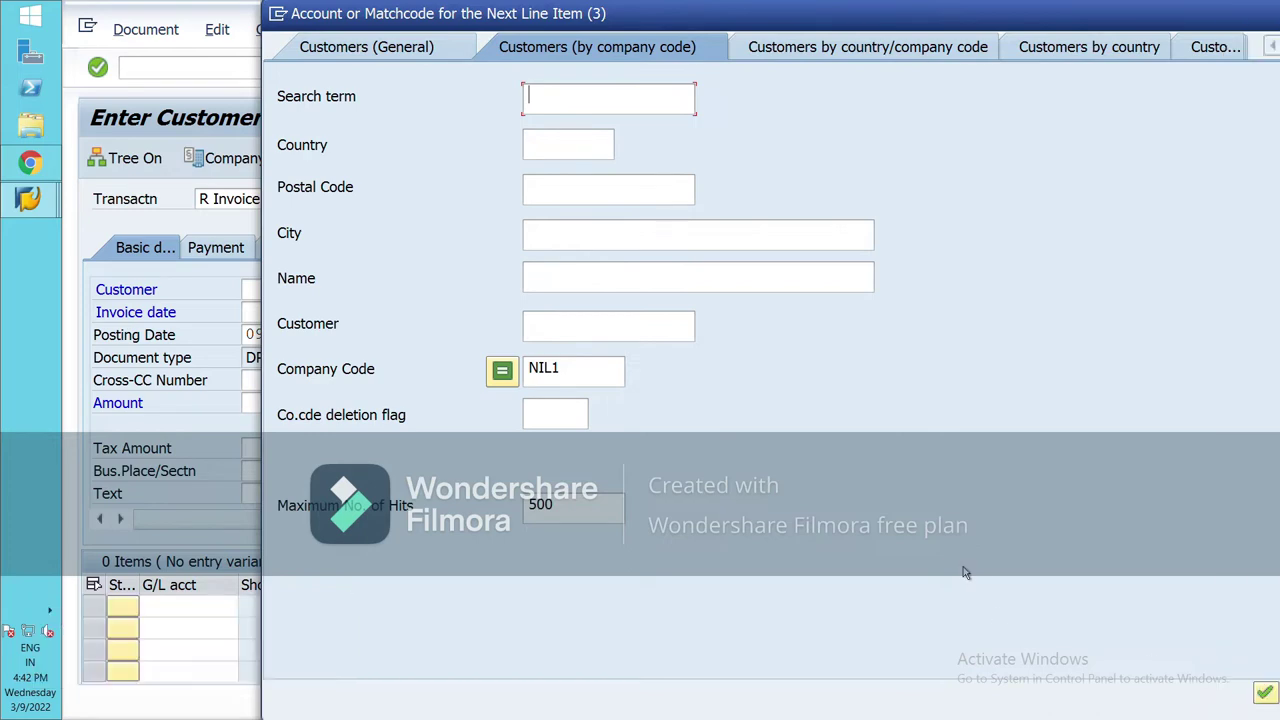
{"action": "left_click", "coordinate": [1264, 692]}
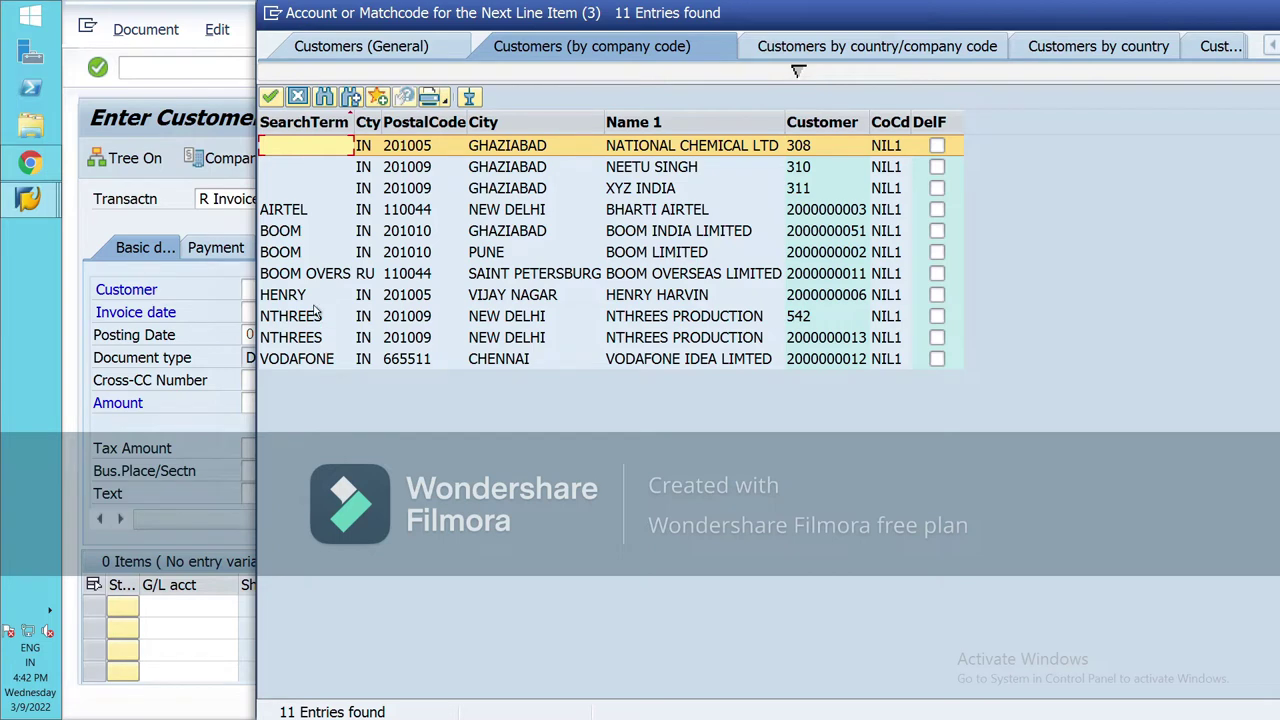
{"action": "left_click", "coordinate": [312, 295]}
{"action": "left_click", "coordinate": [270, 96]}
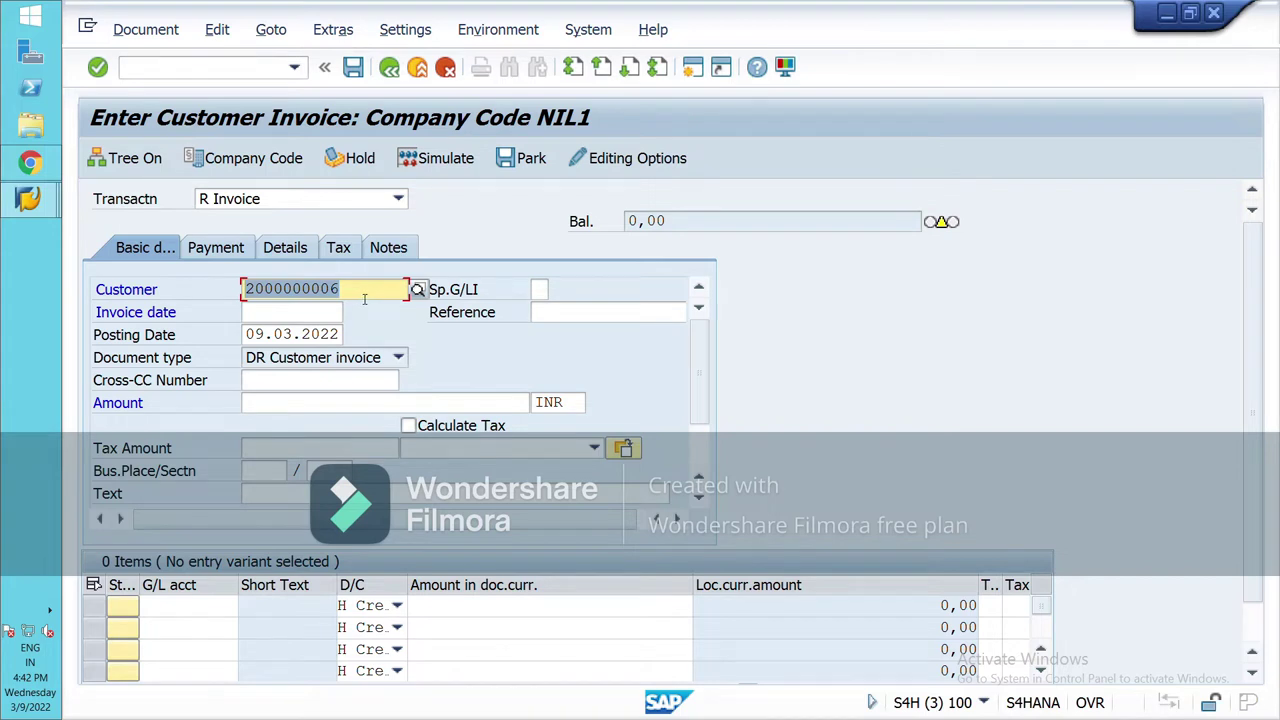
- Set the invoice date to 09.03.2022
{"action": "left_click", "coordinate": [271, 315]}
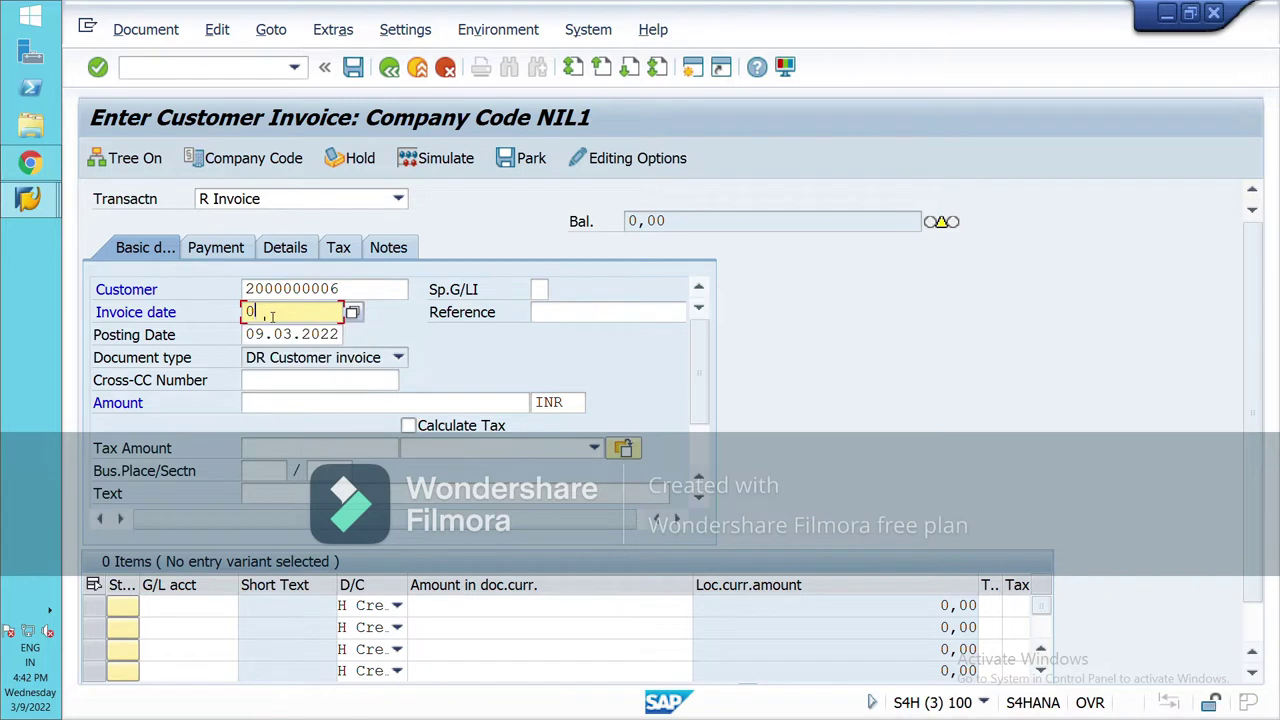
{"action": "type", "text": "09.03.2022"}
{"action": "scroll", "coordinate": [271, 501], "scroll_direction": "down", "scroll_amount": 3}
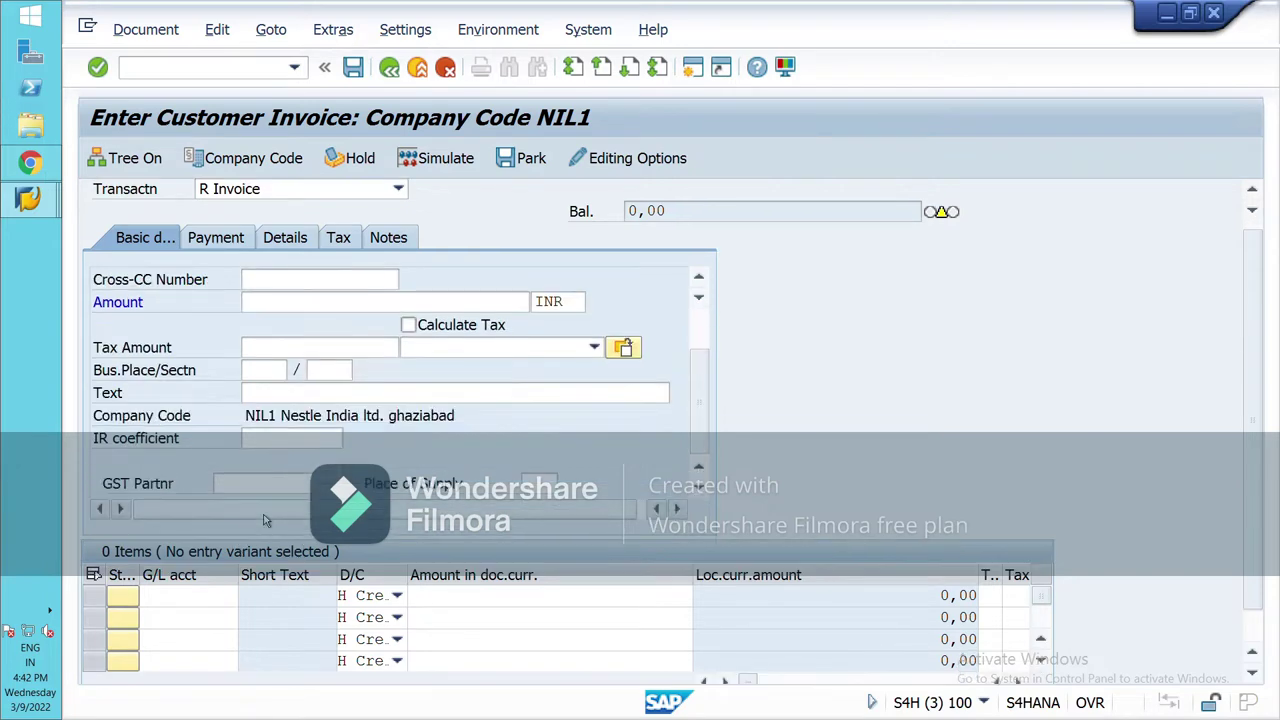
{"action": "scroll", "coordinate": [266, 519], "scroll_direction": "up", "scroll_amount": 3}
{"action": "scroll", "coordinate": [266, 519], "scroll_direction": "up", "scroll_amount": 1}
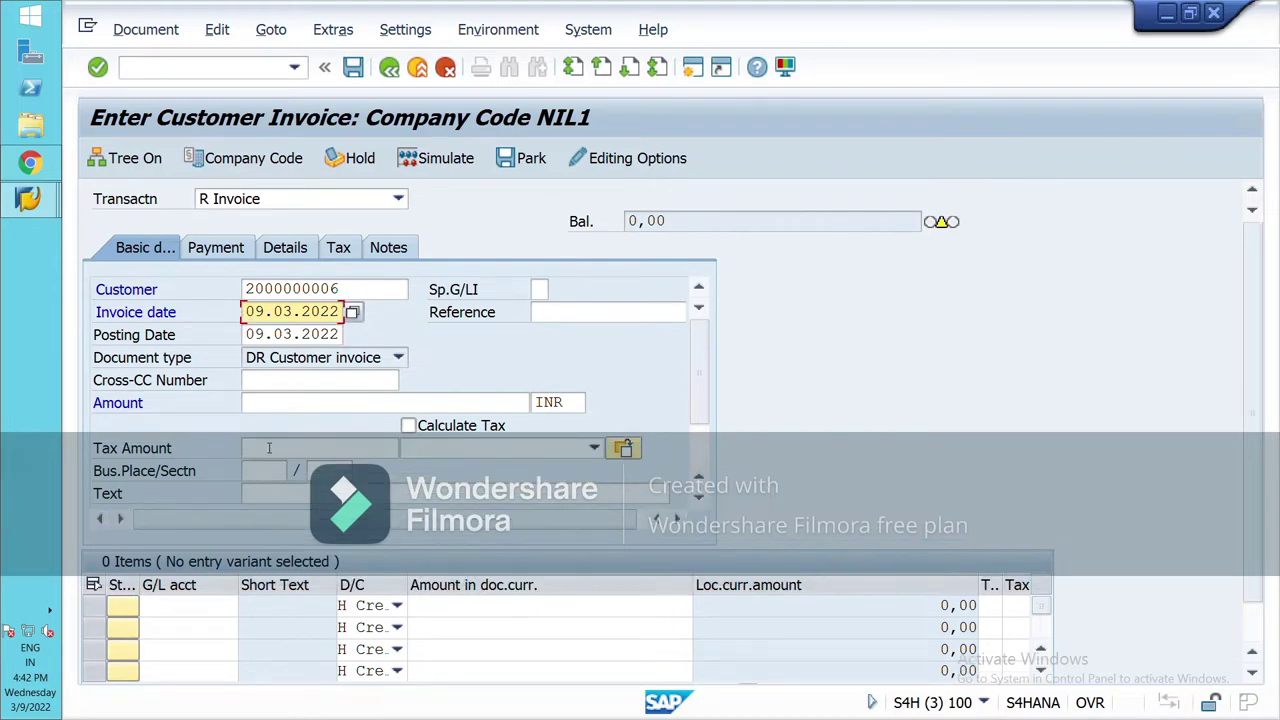
- Look up the G/L accounts and assign sales account 400002 to the first line item
{"action": "left_click", "coordinate": [214, 618]}
{"action": "key", "text": "F4"}
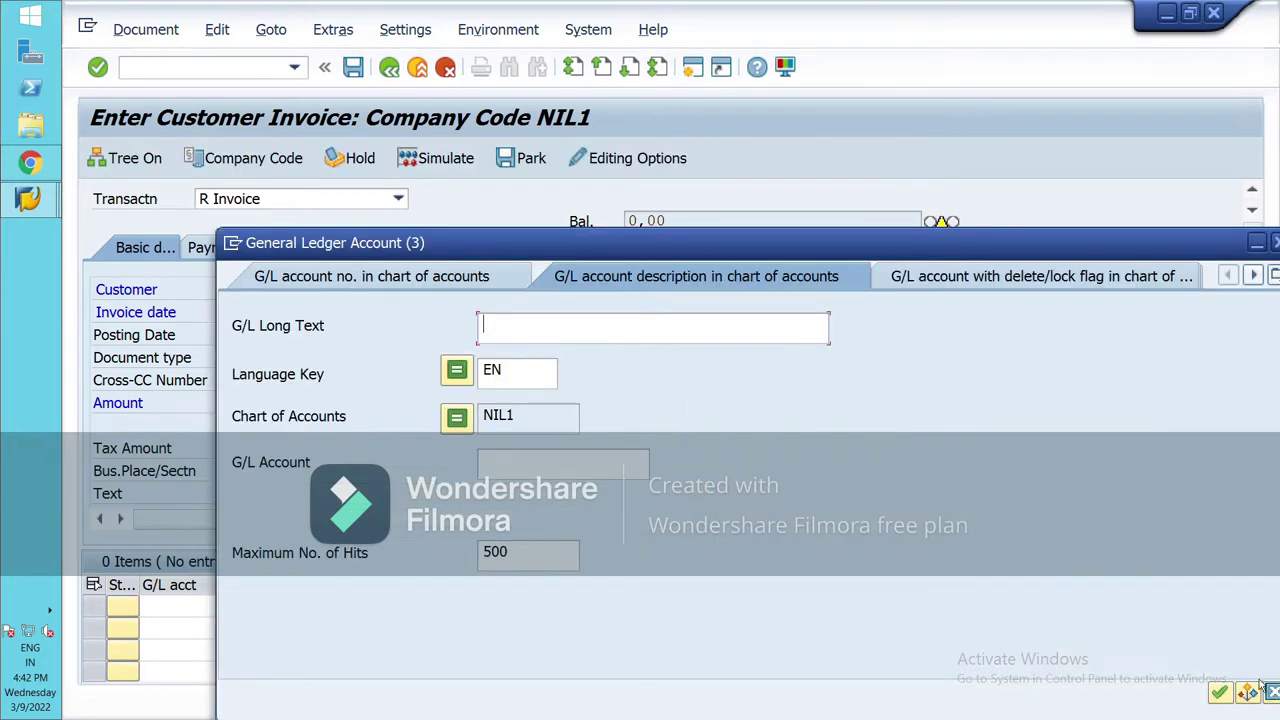
{"action": "left_click", "coordinate": [1220, 692]}
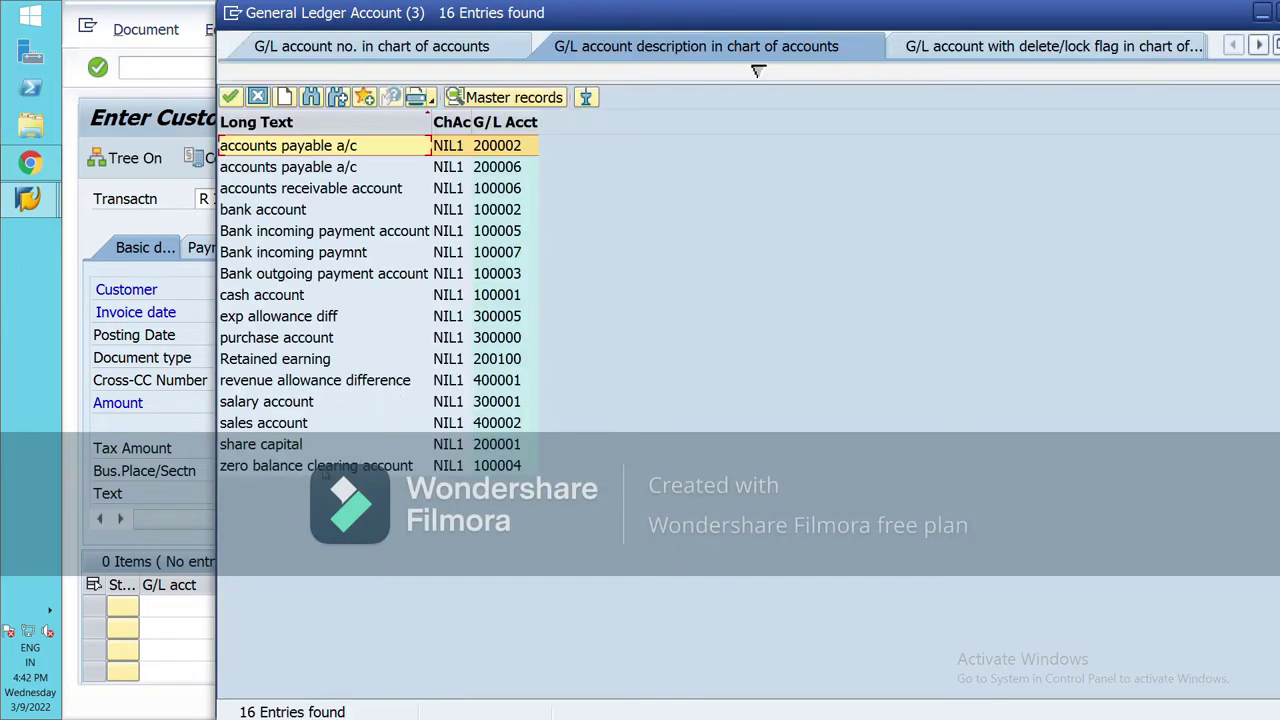
{"action": "left_click", "coordinate": [284, 425]}
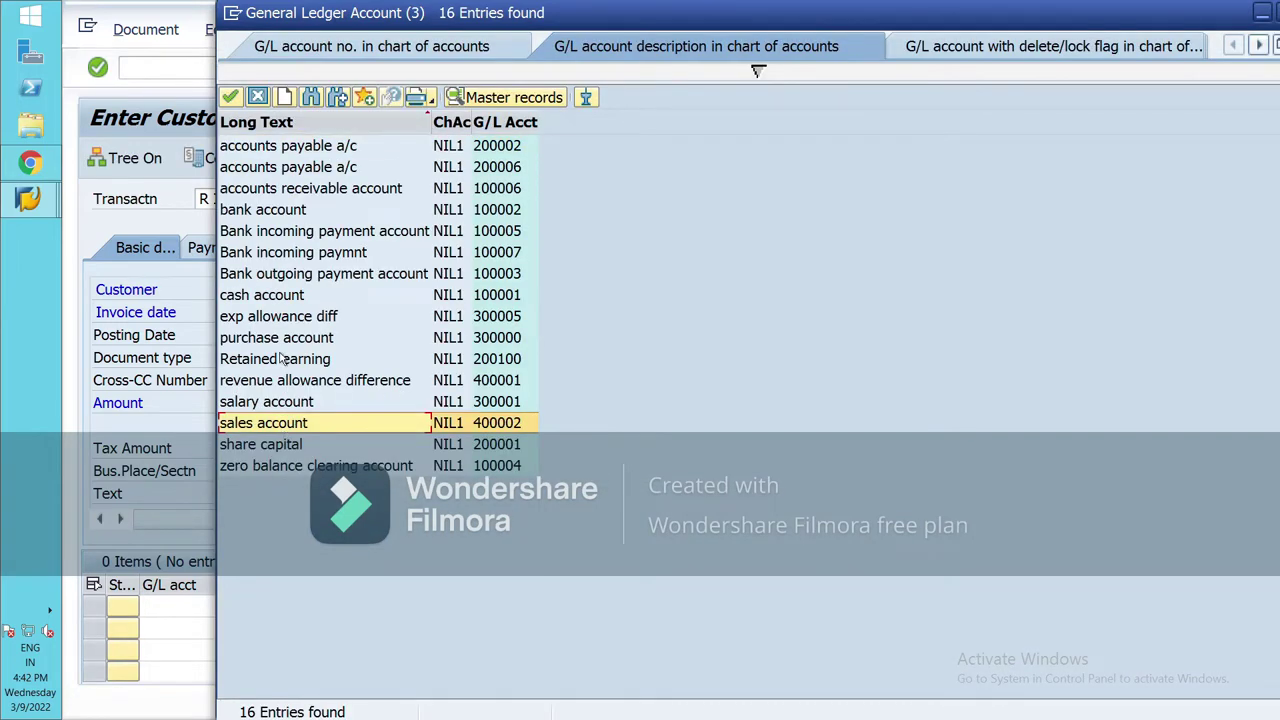
{"action": "left_click", "coordinate": [230, 97]}
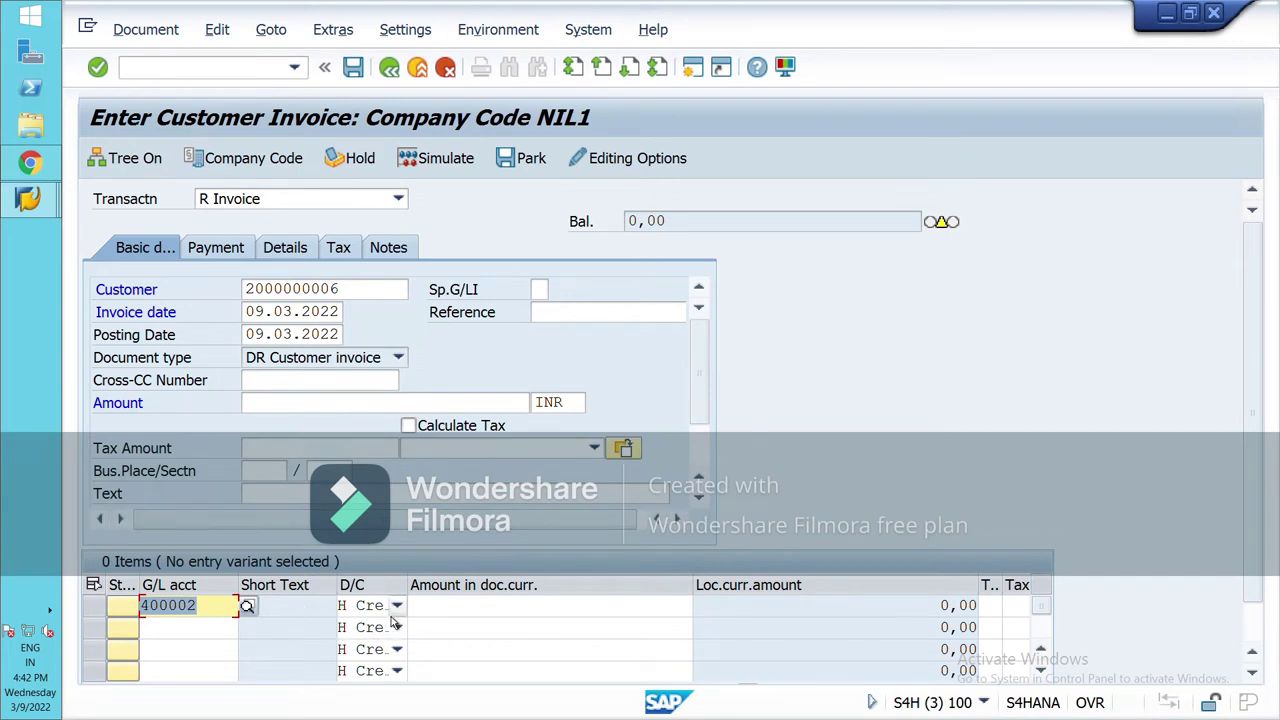
- Enter 27000 INR as the invoice amount and the same amount on the sales account line, then validate the entries
{"action": "left_click", "coordinate": [444, 606]}
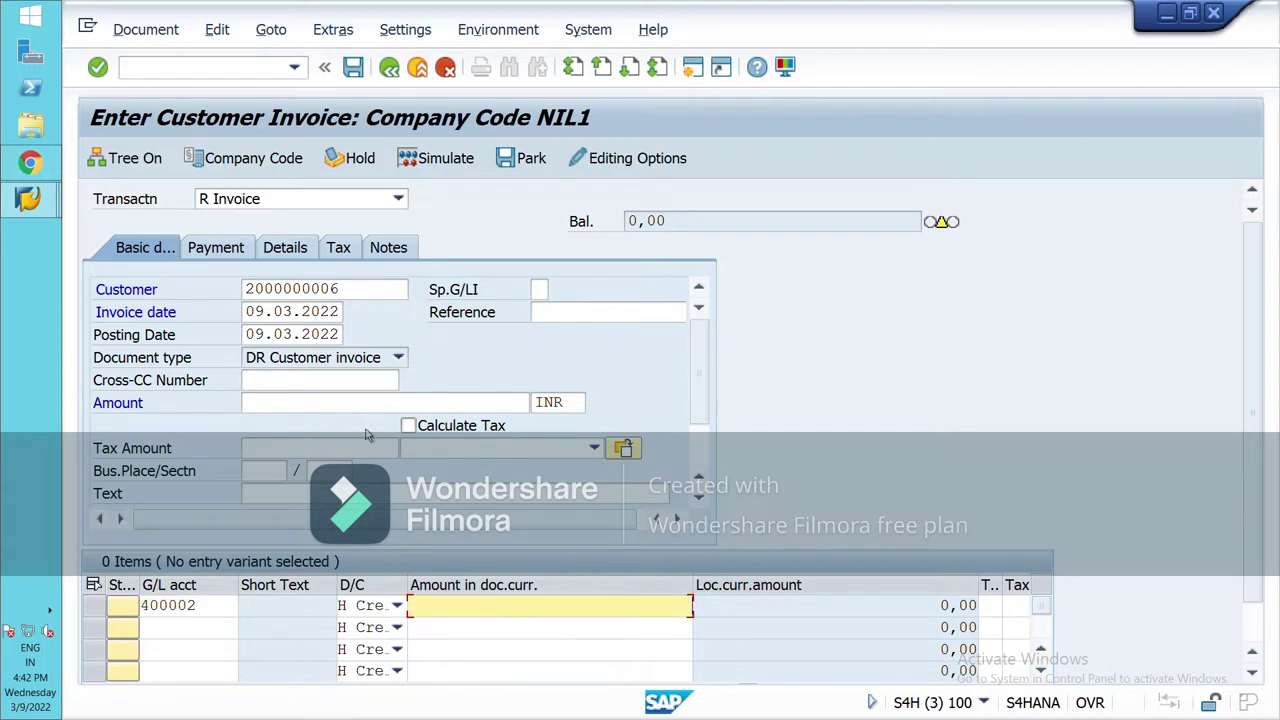
{"action": "left_click", "coordinate": [358, 407]}
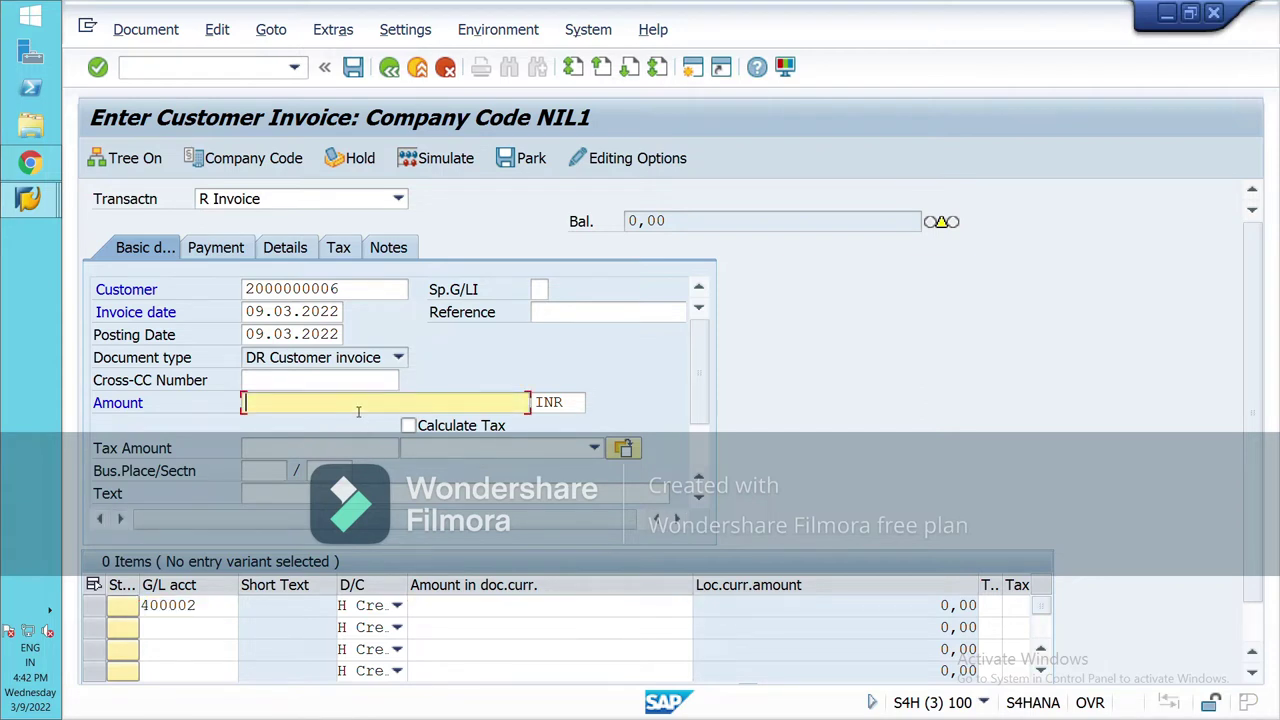
{"action": "type", "text": "27000"}
{"action": "left_click", "coordinate": [477, 610]}
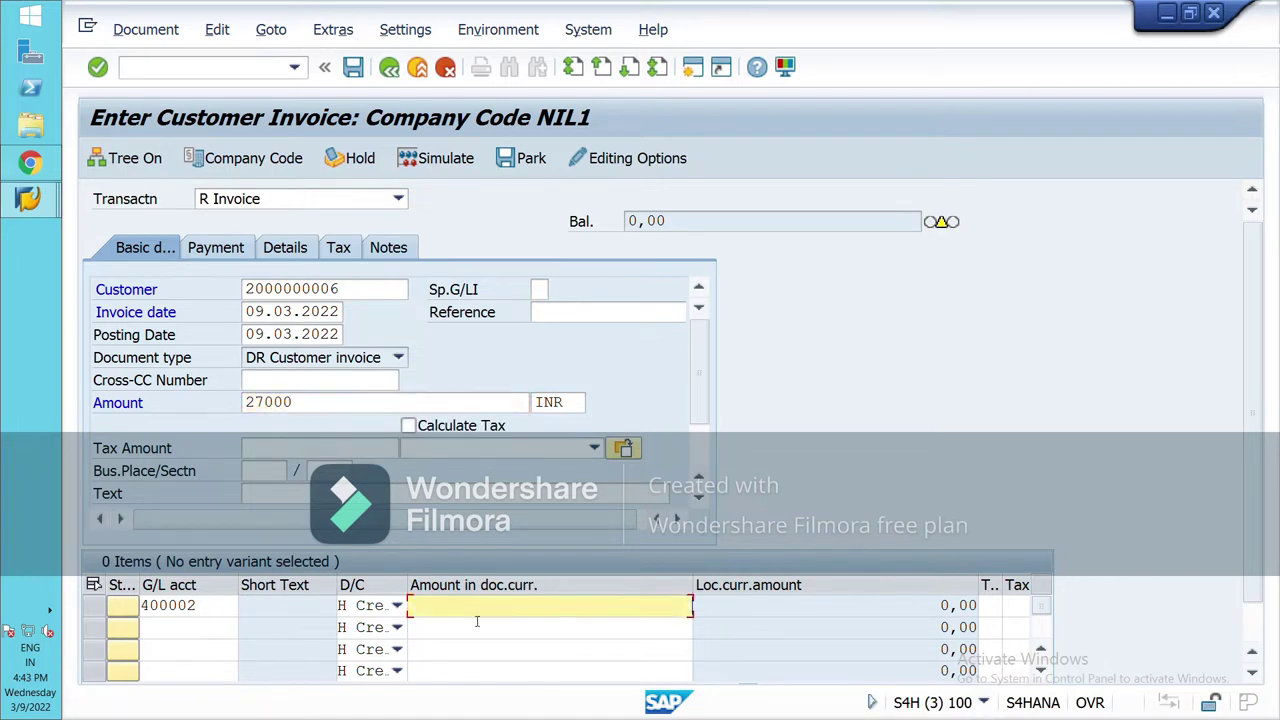
{"action": "type", "text": "27.000"}
{"action": "key", "text": "Return"}
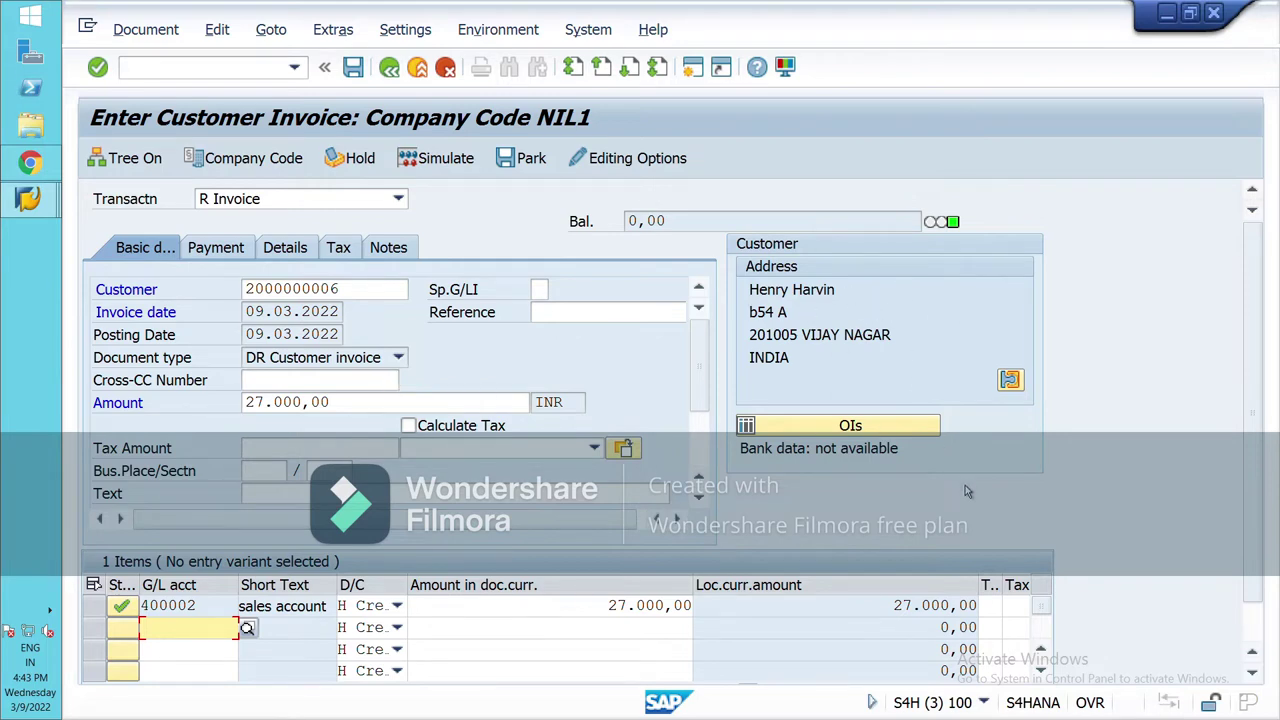
- Simulate the customer invoice and post it
{"action": "left_click", "coordinate": [448, 160]}
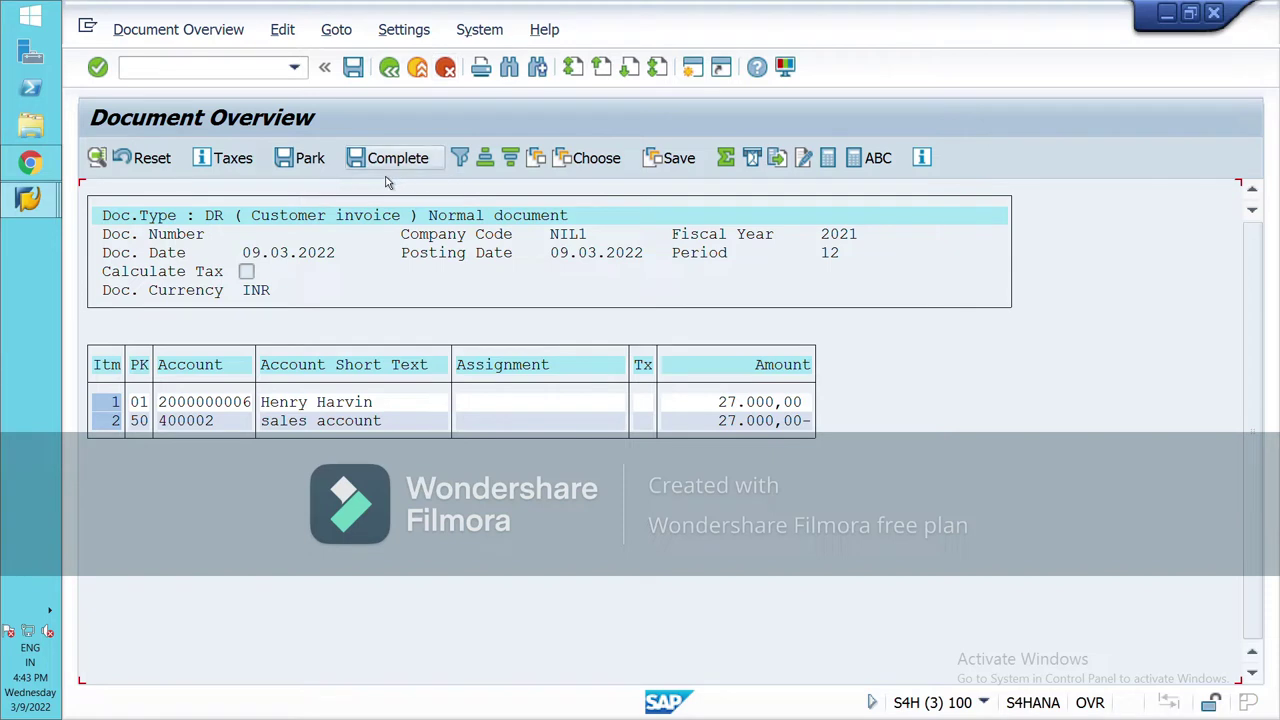
{"action": "left_click", "coordinate": [364, 76]}
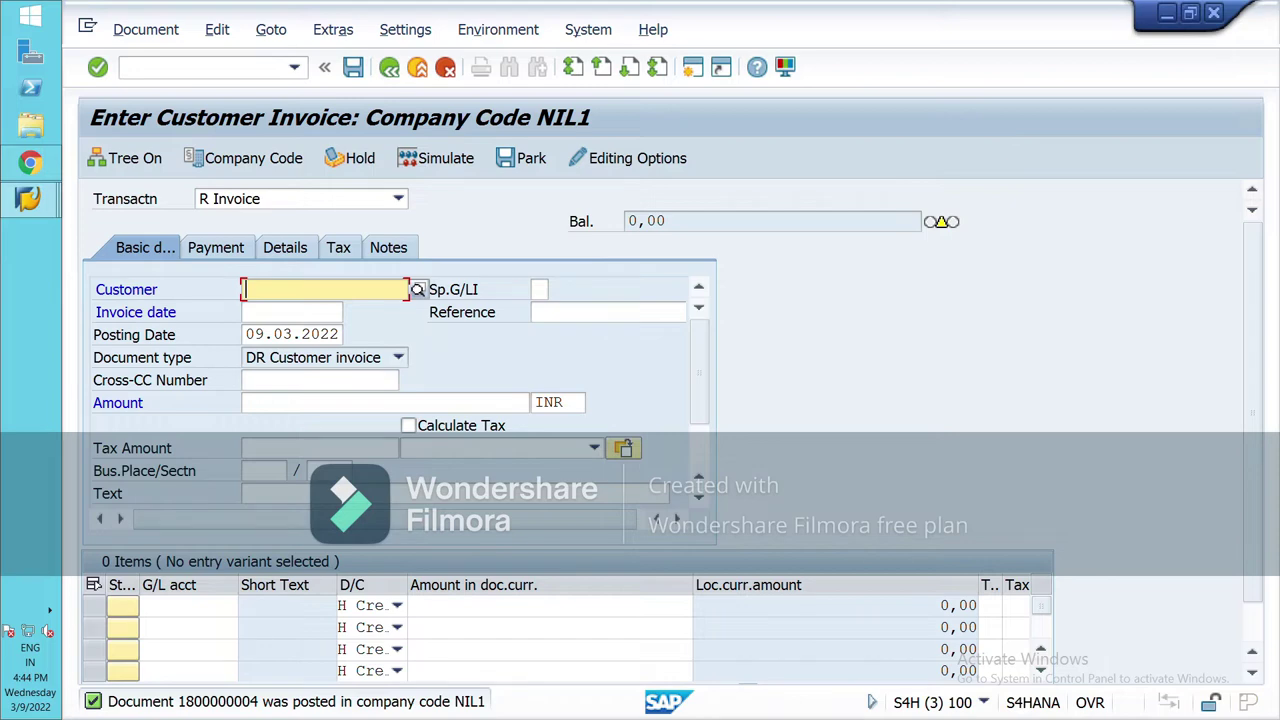
- Display the posted invoice document and check its general ledger view, returning to the data entry view
{"action": "left_click", "coordinate": [165, 31]}
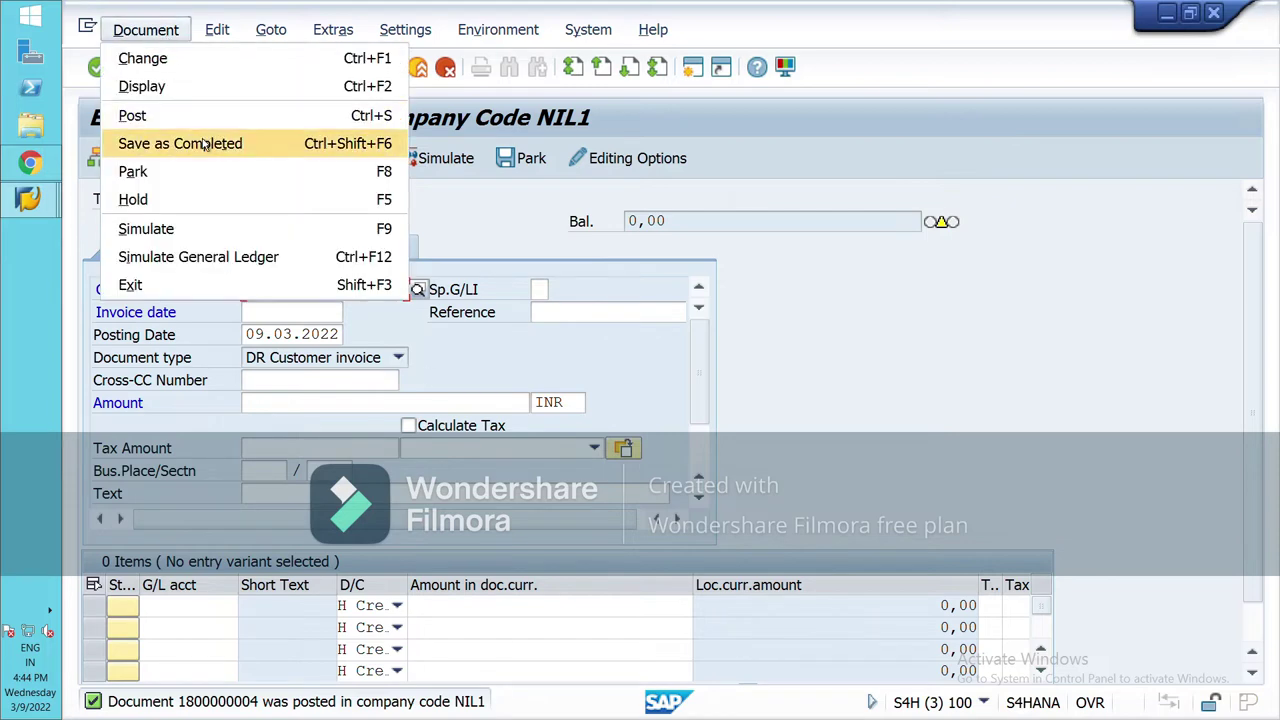
{"action": "left_click", "coordinate": [185, 88]}
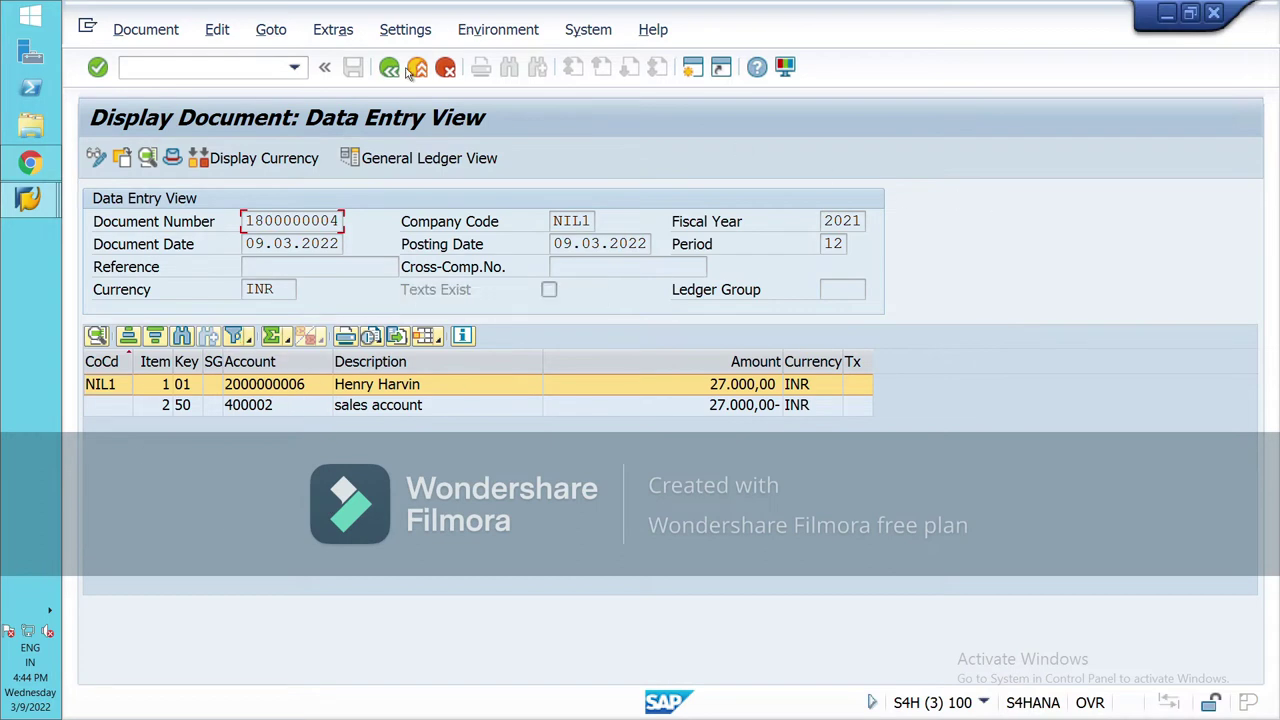
{"action": "left_click", "coordinate": [423, 156]}
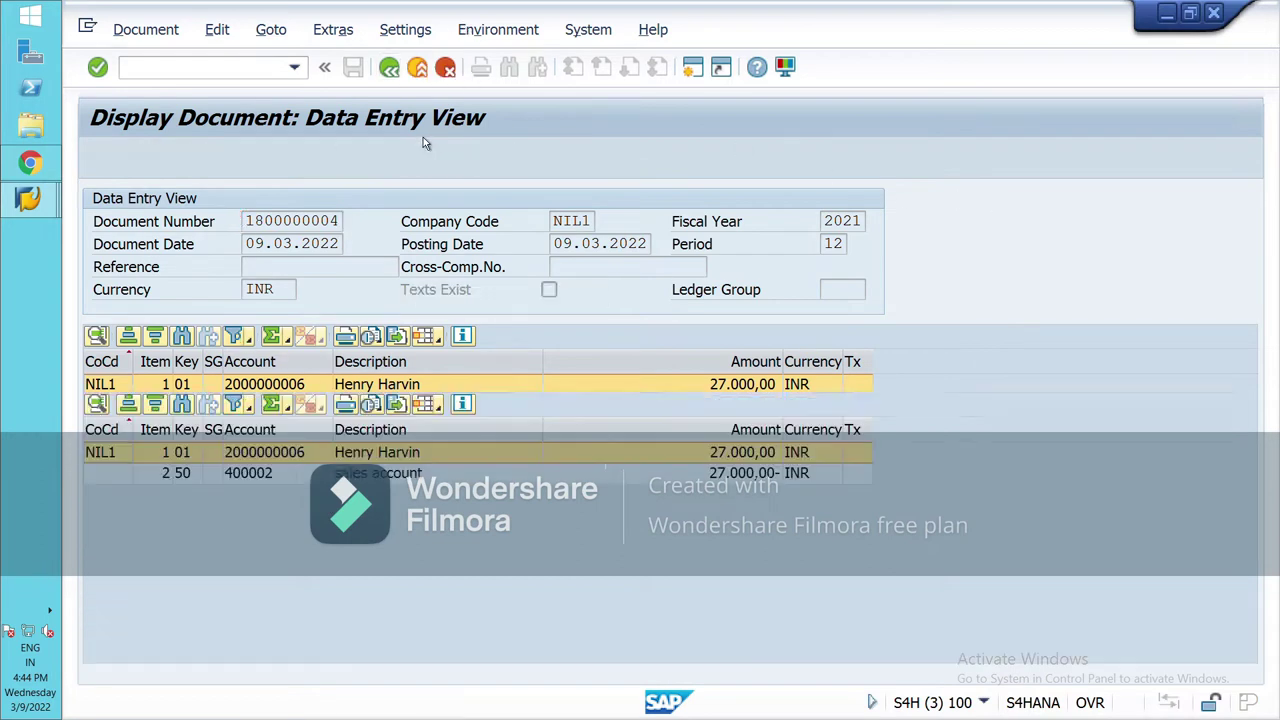
{"action": "left_click", "coordinate": [363, 163]}
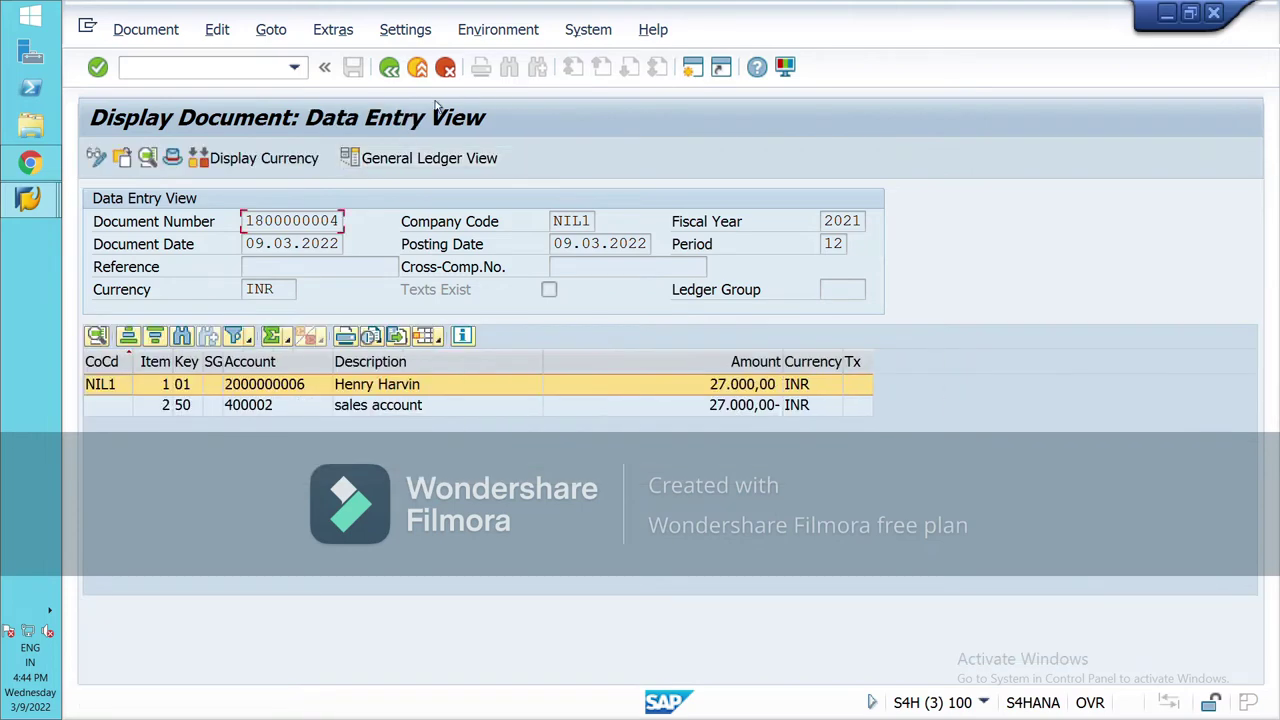
- Leave the document display and exit customer invoice entry without saving, returning to the SAP Easy Access menu
{"action": "left_click", "coordinate": [398, 77]}
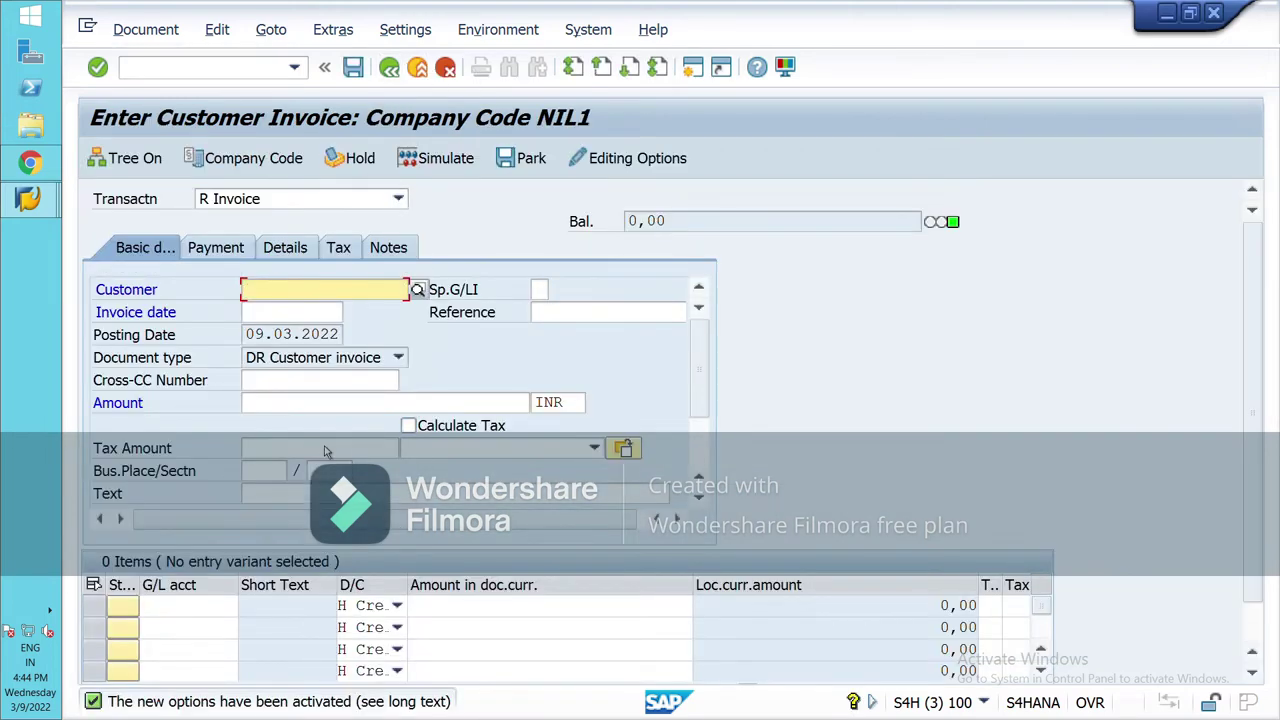
{"action": "left_click", "coordinate": [398, 76]}
{"action": "left_click", "coordinate": [398, 76]}
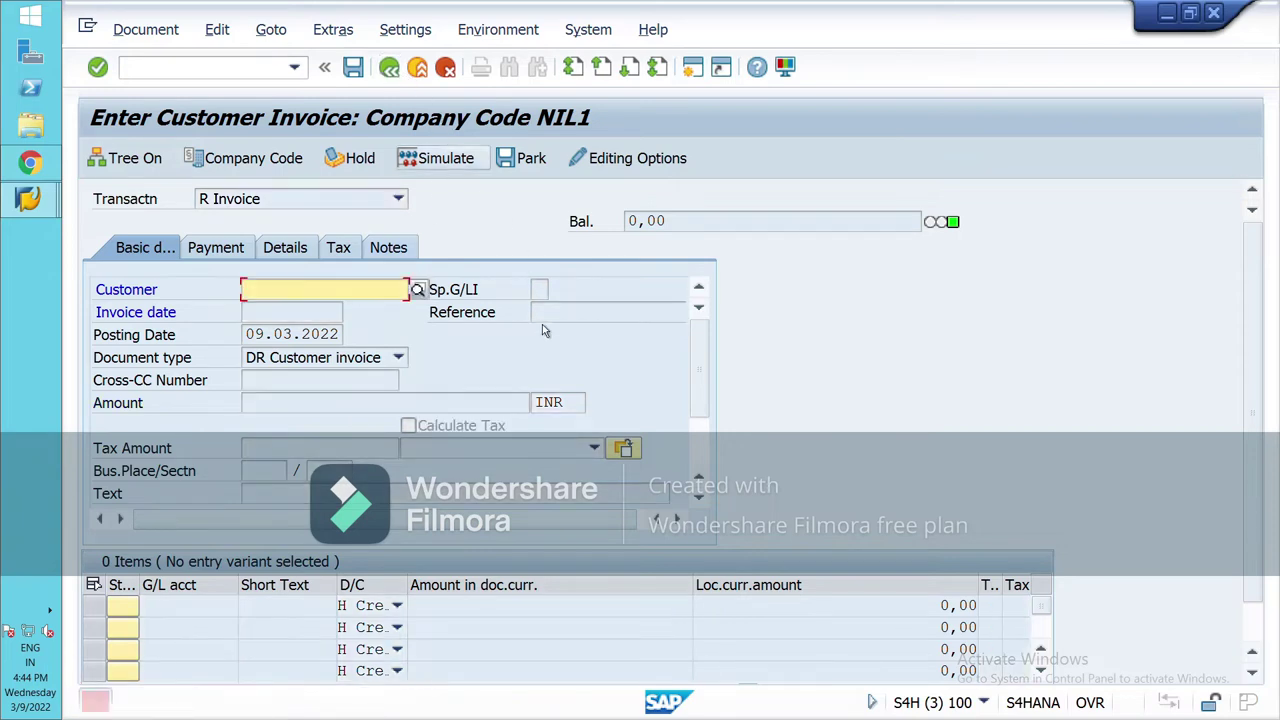
{"action": "left_click", "coordinate": [389, 66]}
{"action": "left_click", "coordinate": [445, 66]}
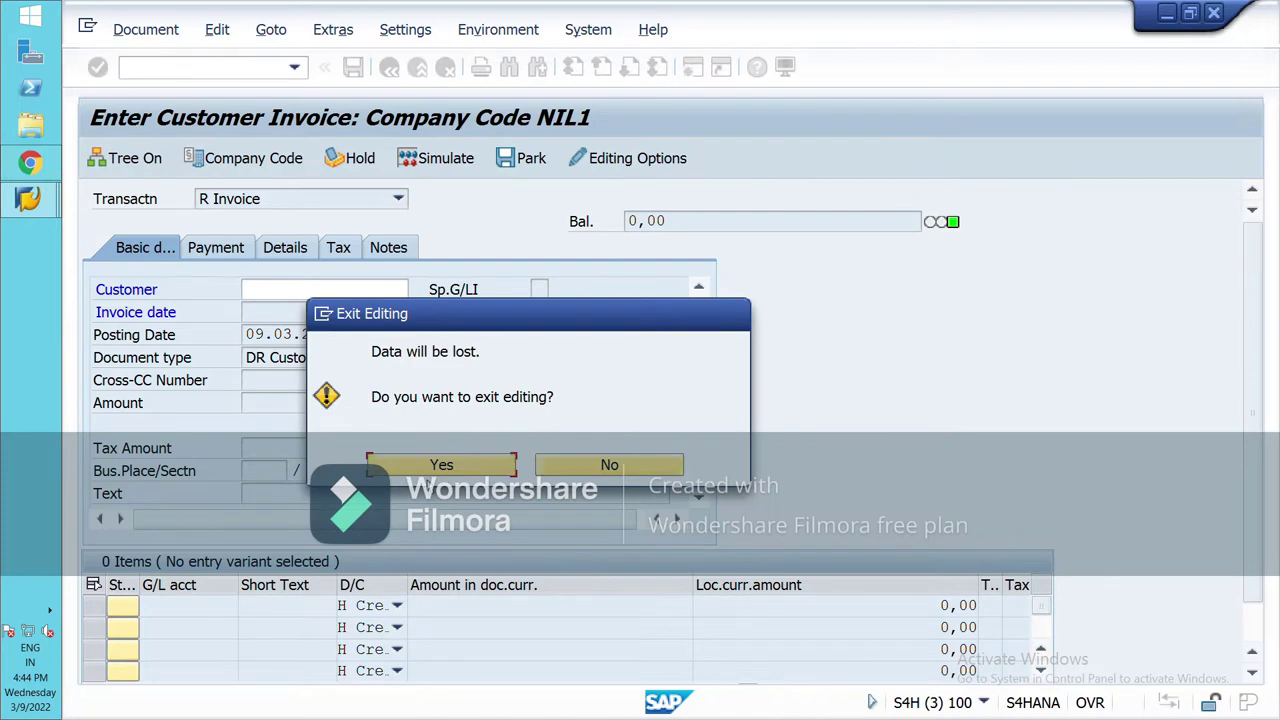
{"action": "key", "text": "Return"}
{"action": "left_click", "coordinate": [418, 66]}
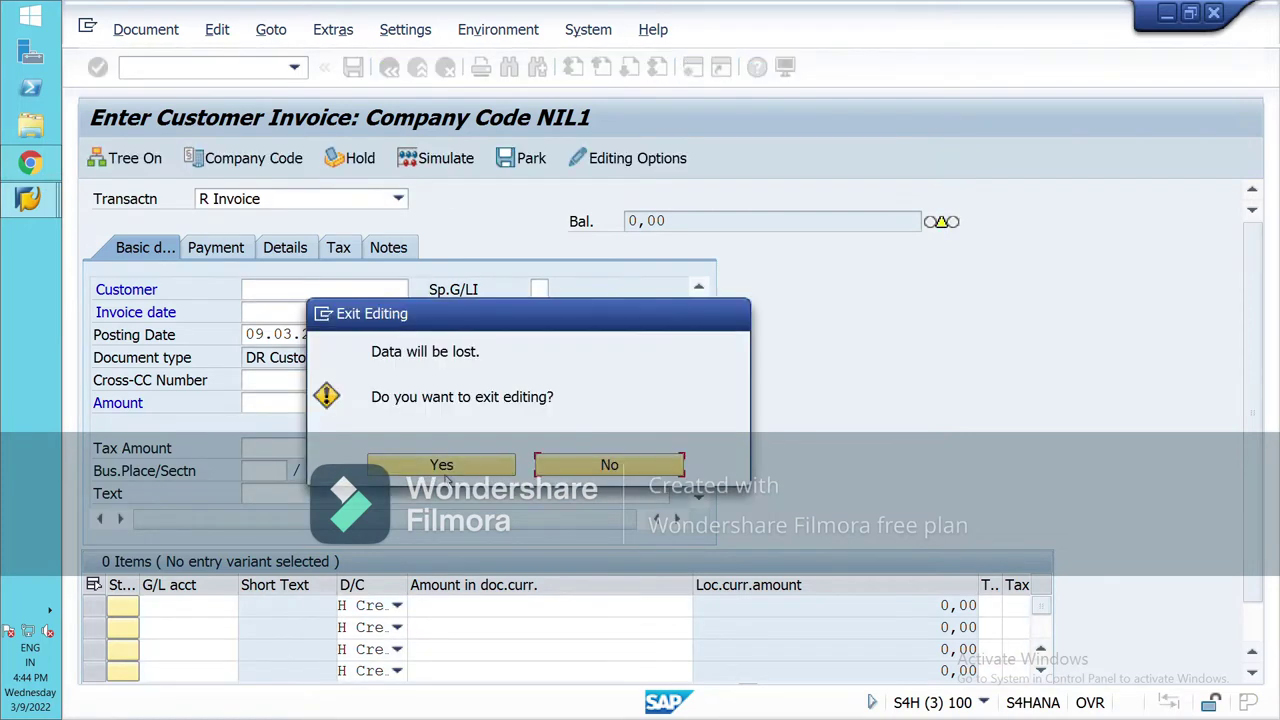
{"action": "key", "text": "Return"}
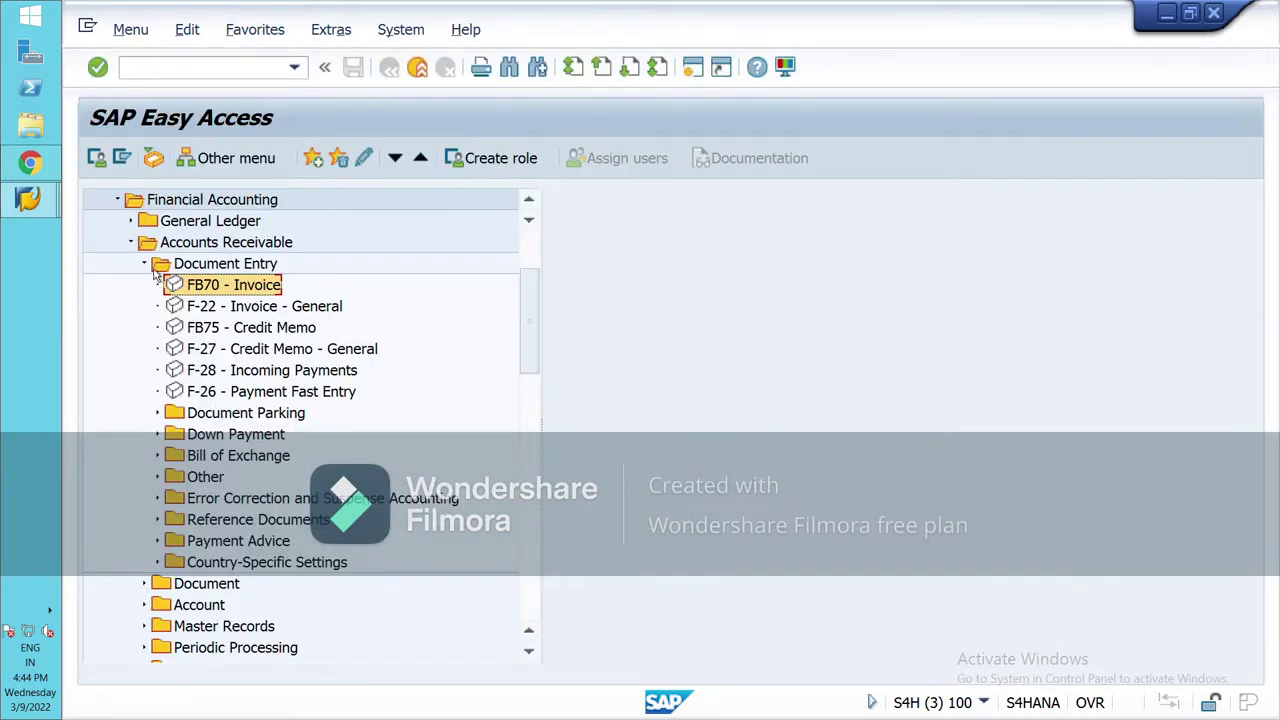
- Run the FBL5N customer line item display from the Accounts Receivable account transactions for open items in company code NIL1
{"action": "double_click", "coordinate": [160, 268]}
{"action": "left_click", "coordinate": [155, 309]}
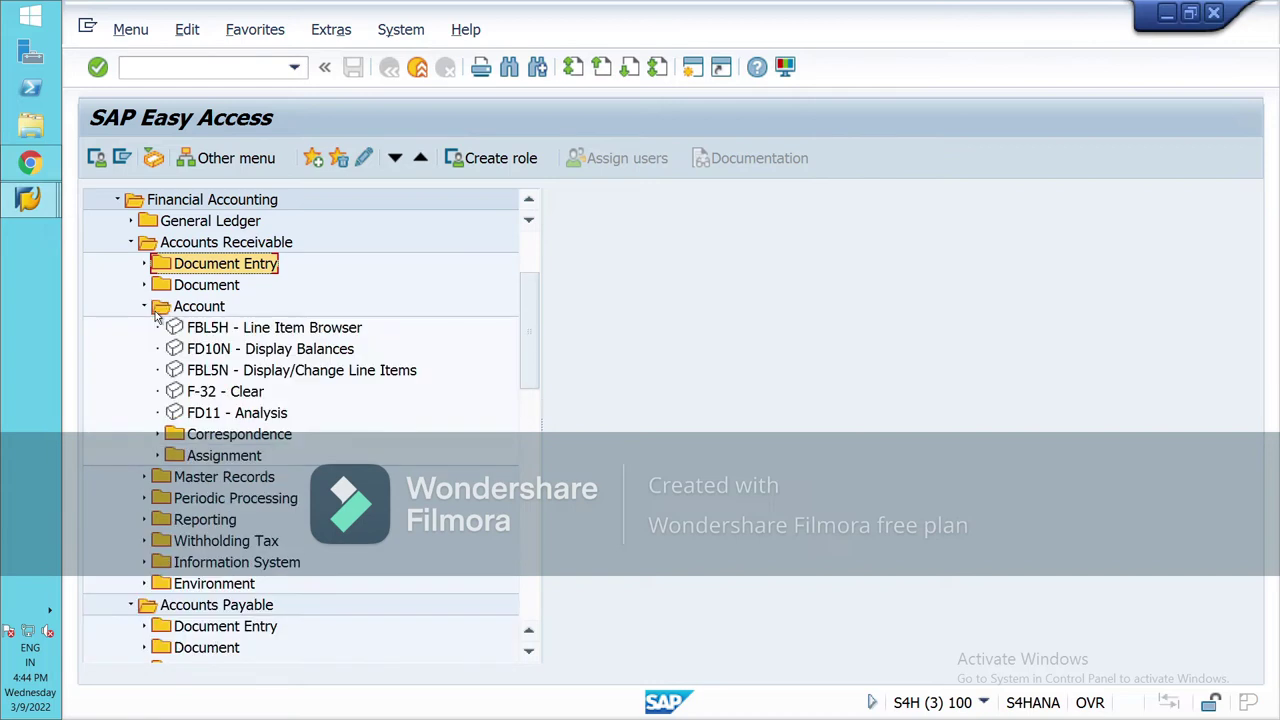
{"action": "double_click", "coordinate": [279, 374]}
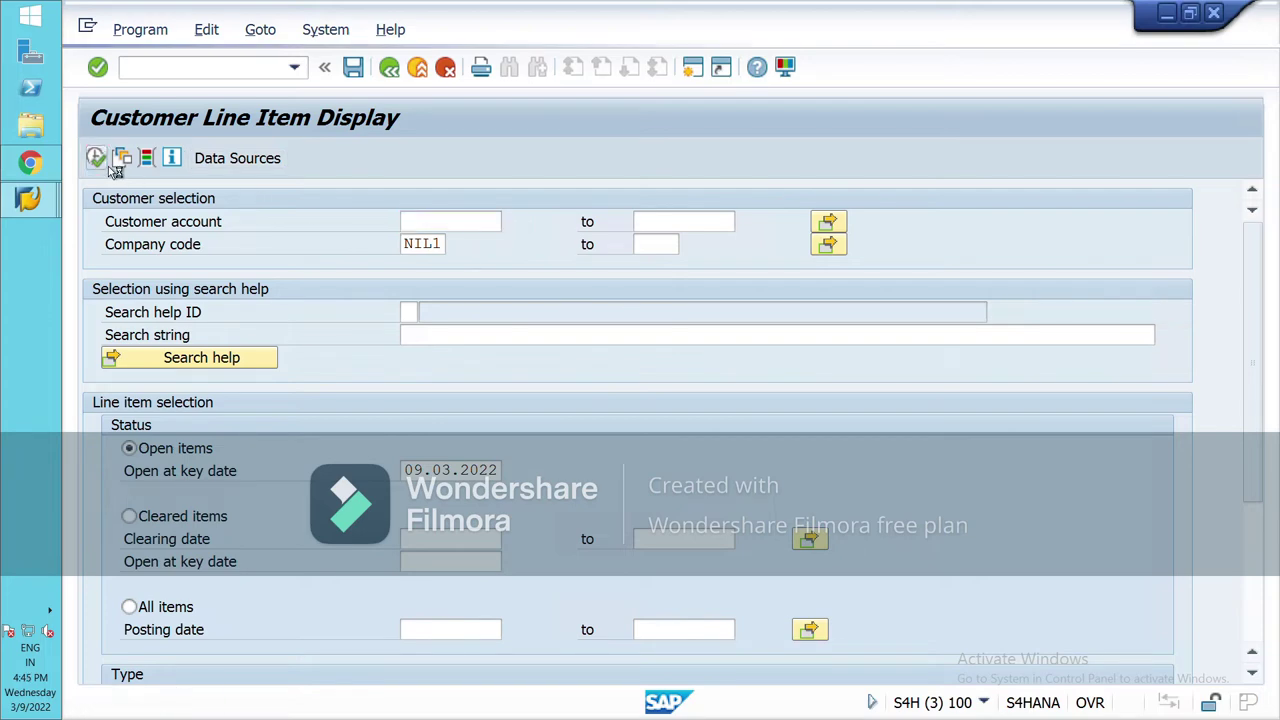
{"action": "left_click", "coordinate": [96, 157]}
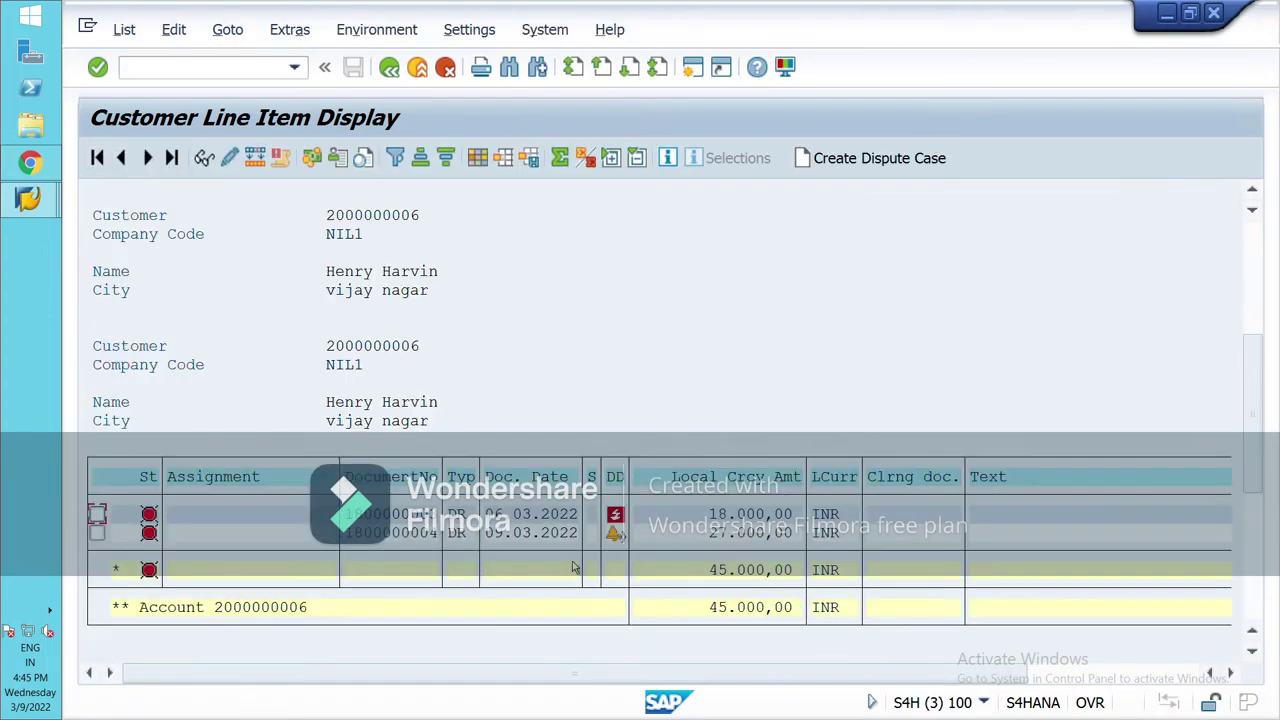
- Review the customer's open items, including due status and amounts, and return to the SAP Easy Access menu
{"action": "scroll", "coordinate": [466, 556], "scroll_direction": "down", "scroll_amount": 3}
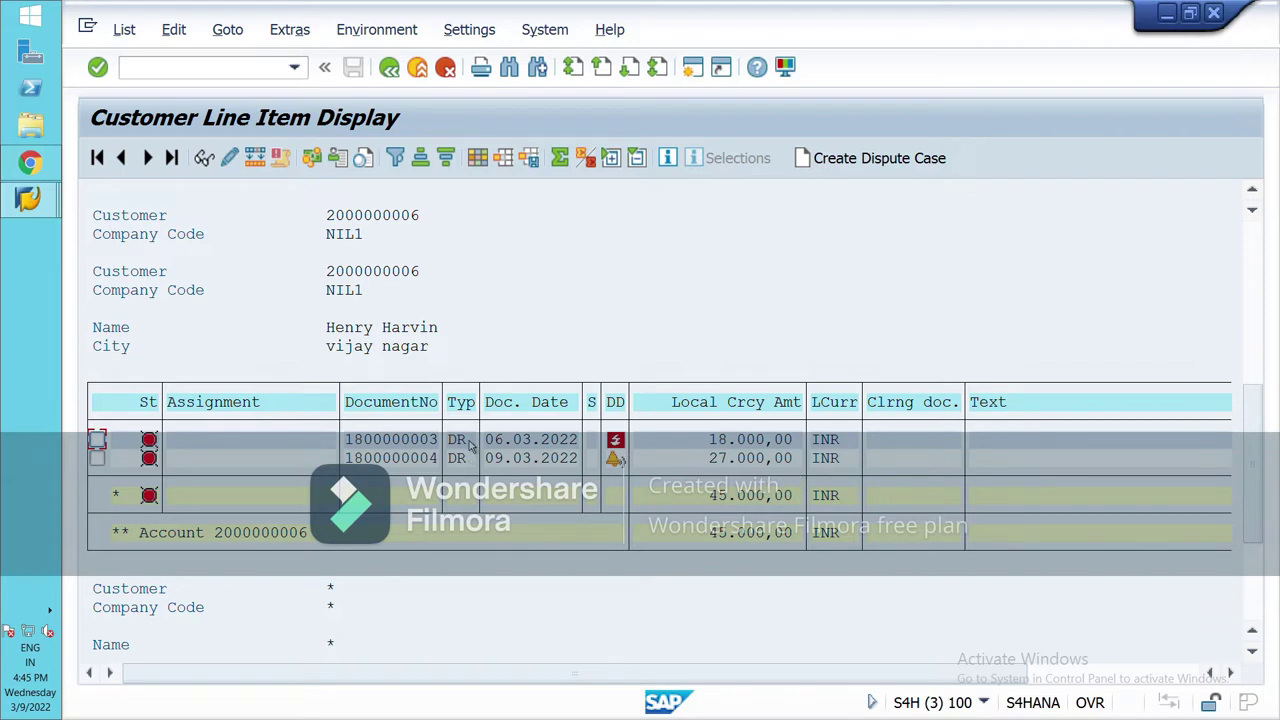
{"action": "mouse_move", "coordinate": [618, 458]}
{"action": "scroll", "coordinate": [645, 578], "scroll_direction": "down", "scroll_amount": 1}
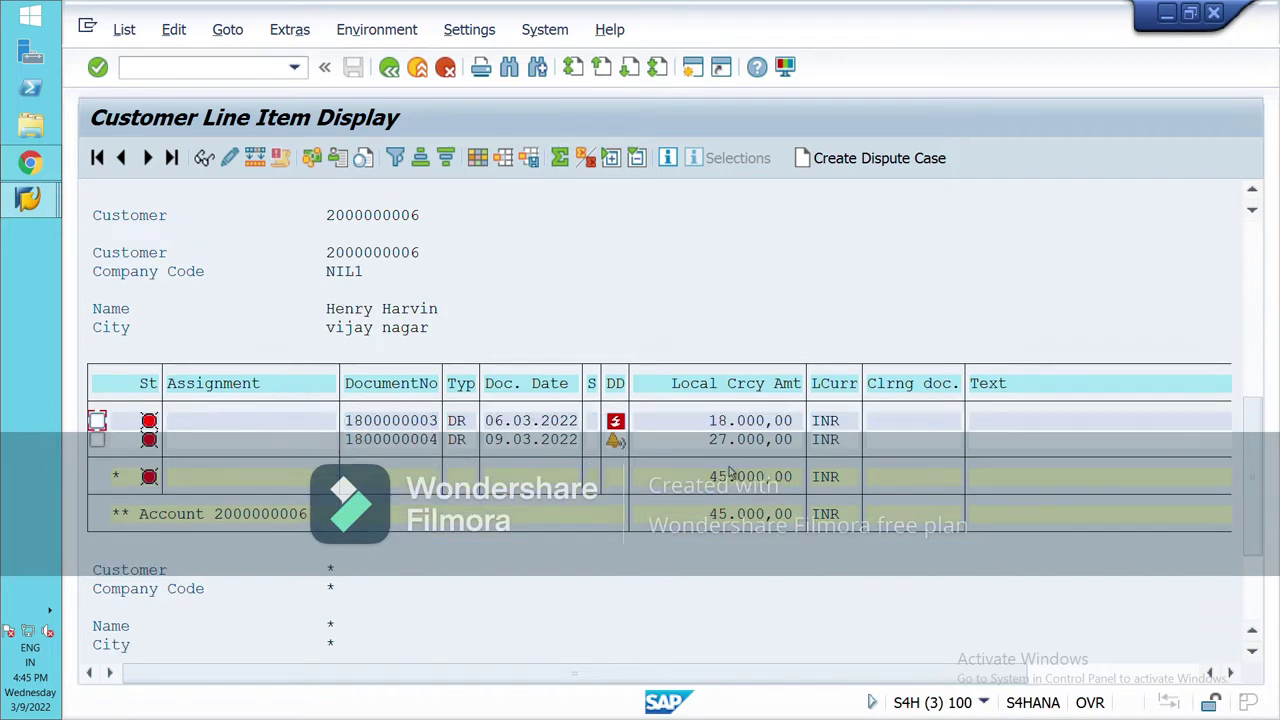
{"action": "left_click", "coordinate": [399, 81]}
{"action": "left_click", "coordinate": [399, 81]}
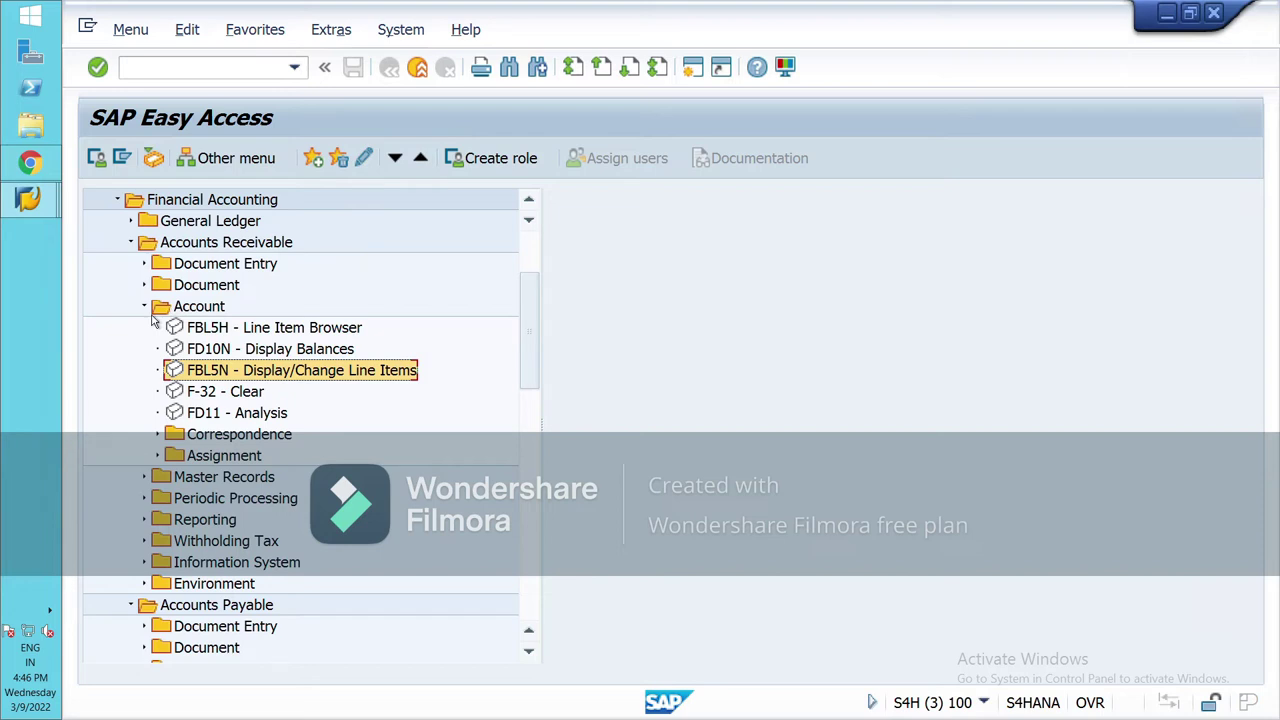
- Start F-28 Incoming Payments from the Accounts Receivable document entry transactions and set the document date to 09.03.2022
{"action": "left_click", "coordinate": [153, 314]}
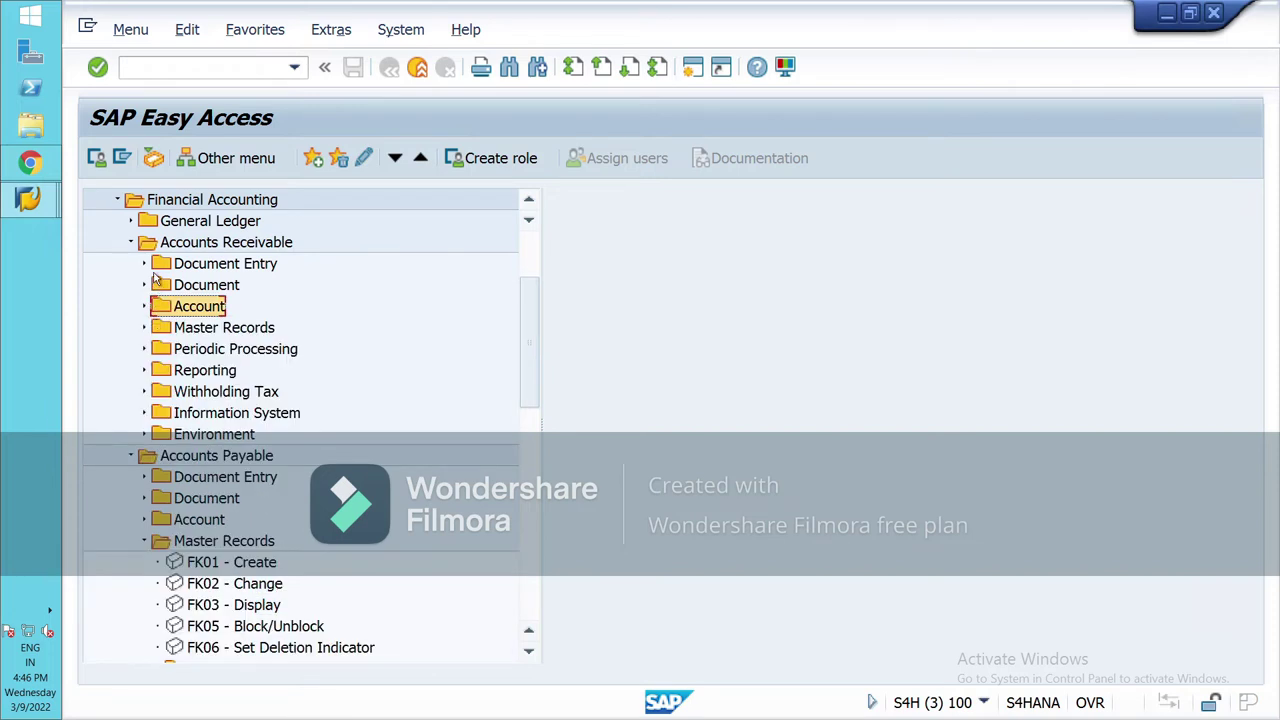
{"action": "left_click", "coordinate": [146, 265]}
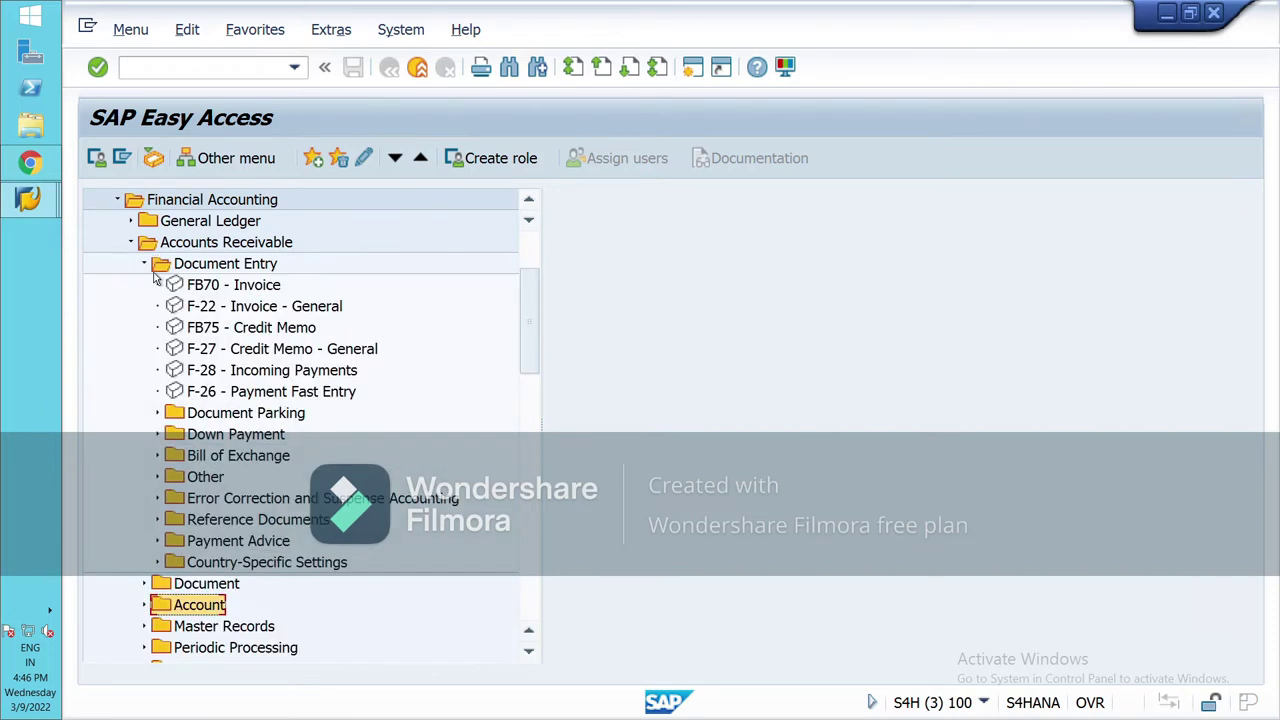
{"action": "double_click", "coordinate": [234, 376]}
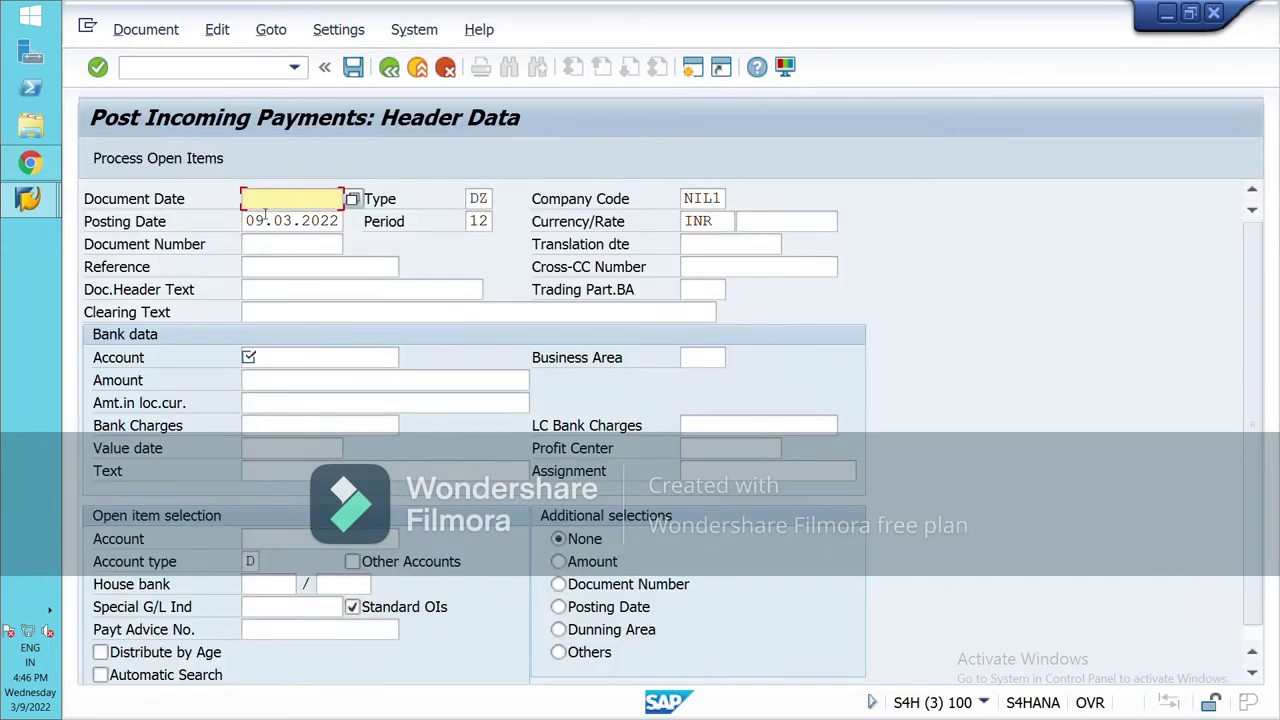
{"action": "type", "text": "09.03.2022"}
- Choose the Bank incoming payment account as the G/L account in the bank data and enter 27000 as the amount
{"action": "left_click", "coordinate": [308, 360]}
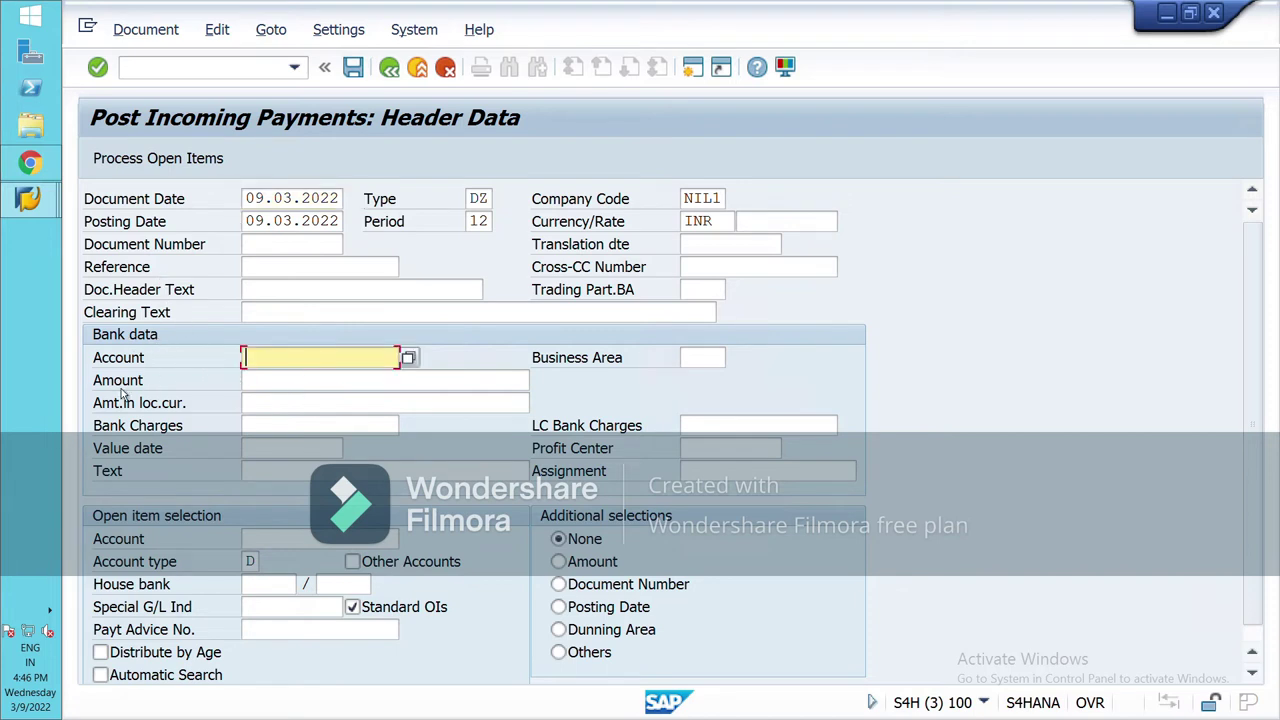
{"action": "left_click", "coordinate": [414, 366]}
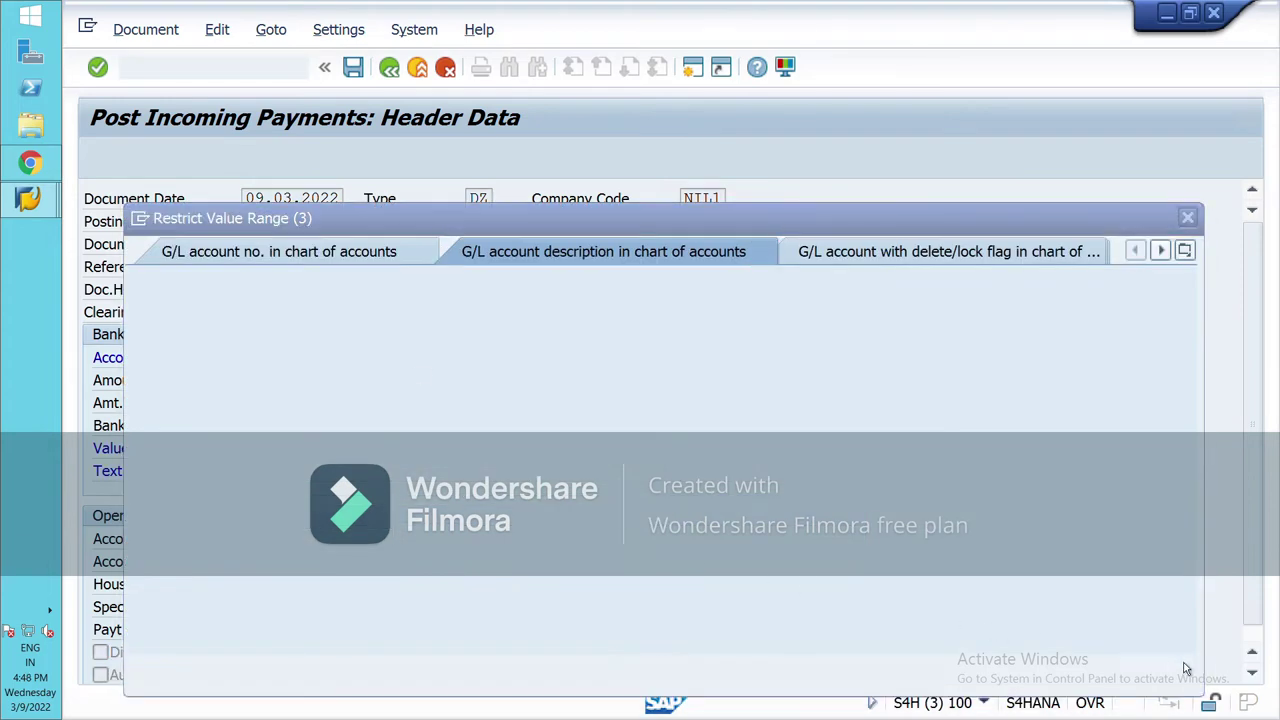
{"action": "left_click", "coordinate": [1127, 665]}
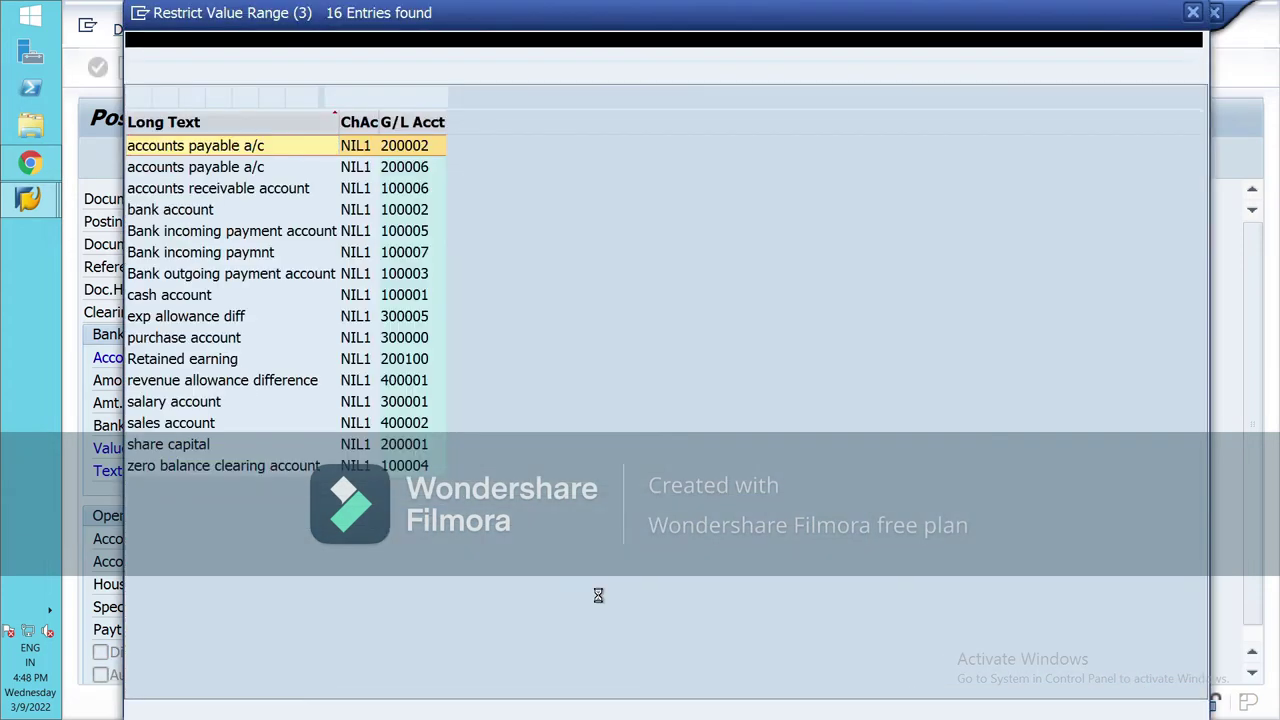
{"action": "left_click", "coordinate": [250, 231]}
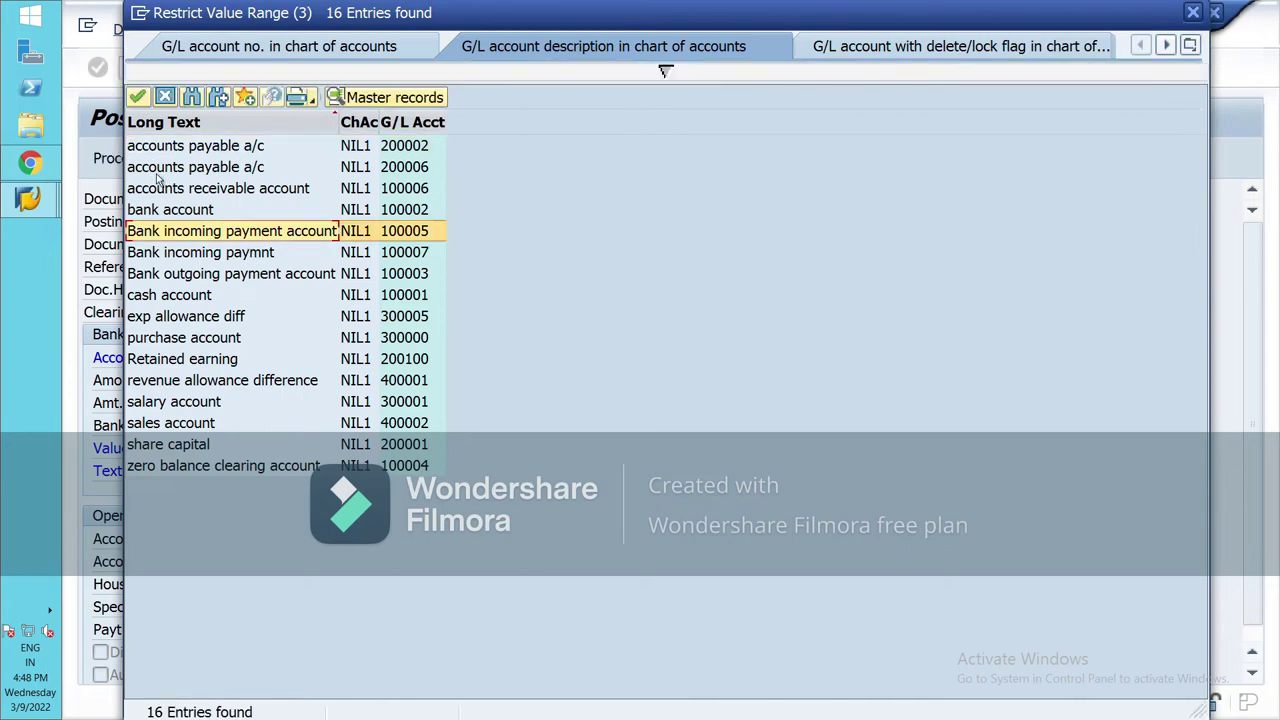
{"action": "left_click", "coordinate": [131, 97]}
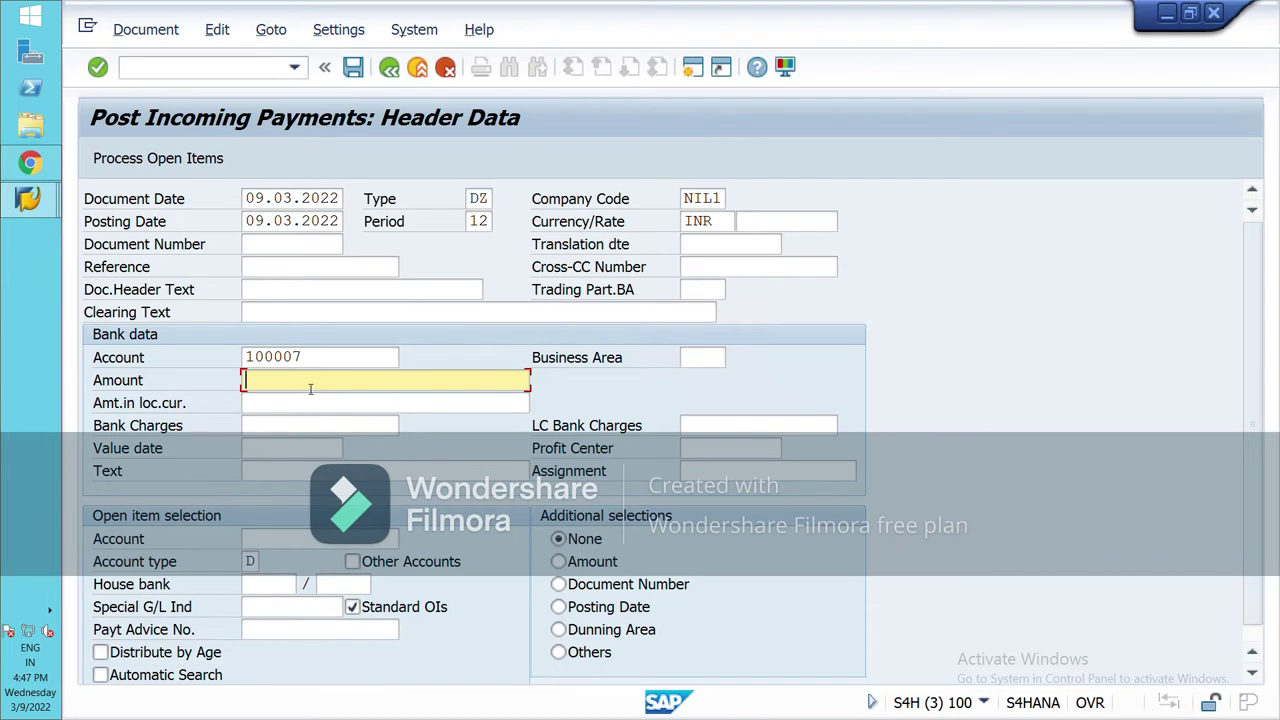
{"action": "type", "text": "27000"}
- Look up the customers of company code NIL1 and select the Vijay Nagar customer as the open item account
{"action": "left_click", "coordinate": [334, 540]}
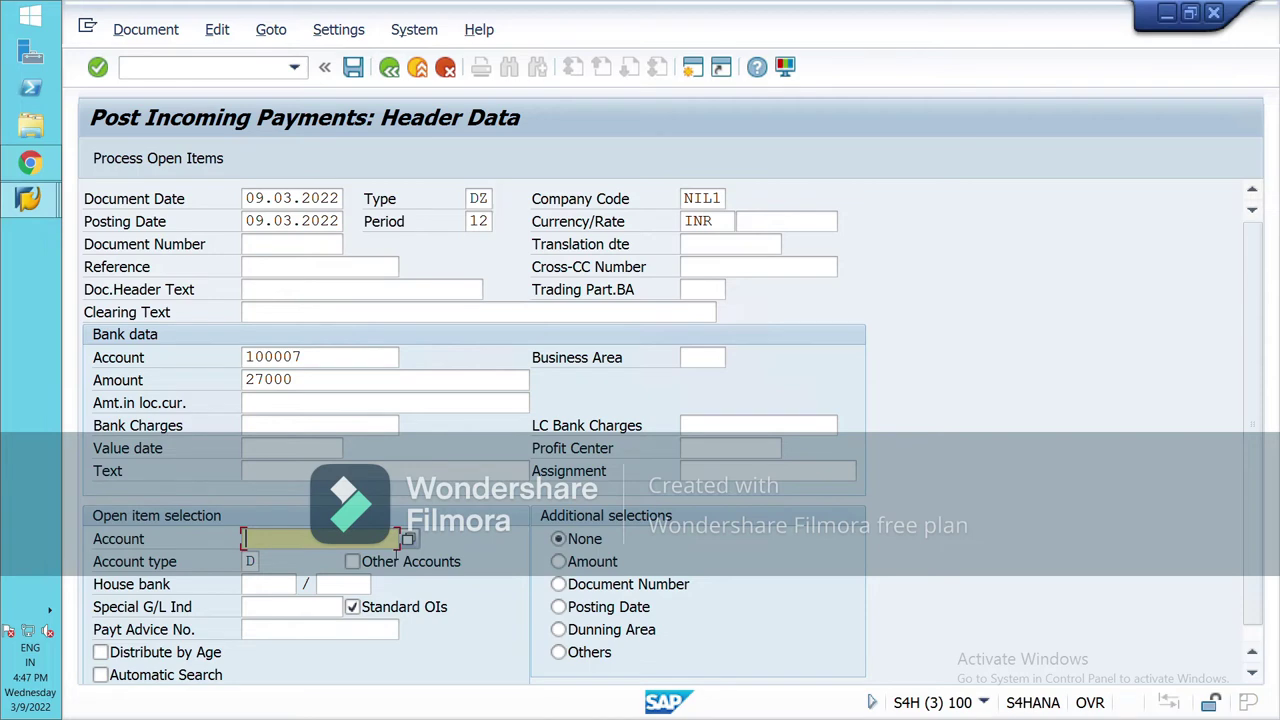
{"action": "left_click", "coordinate": [407, 539]}
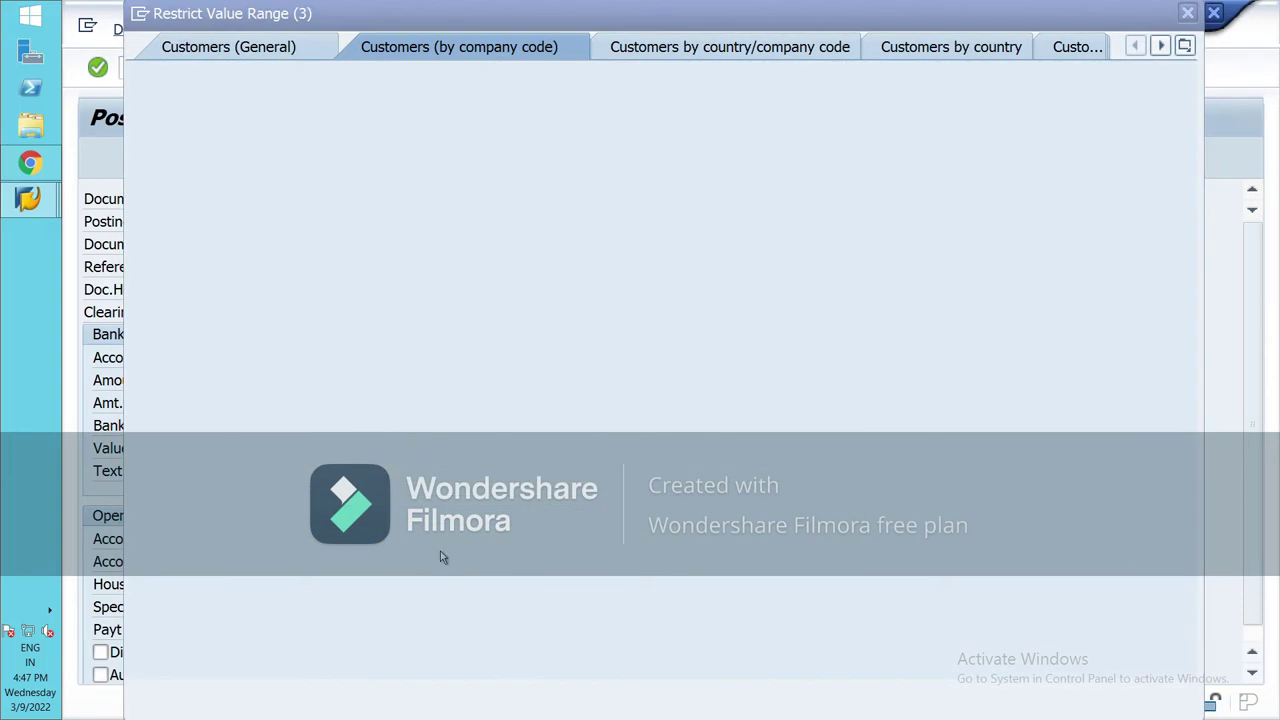
{"action": "left_click", "coordinate": [1130, 694]}
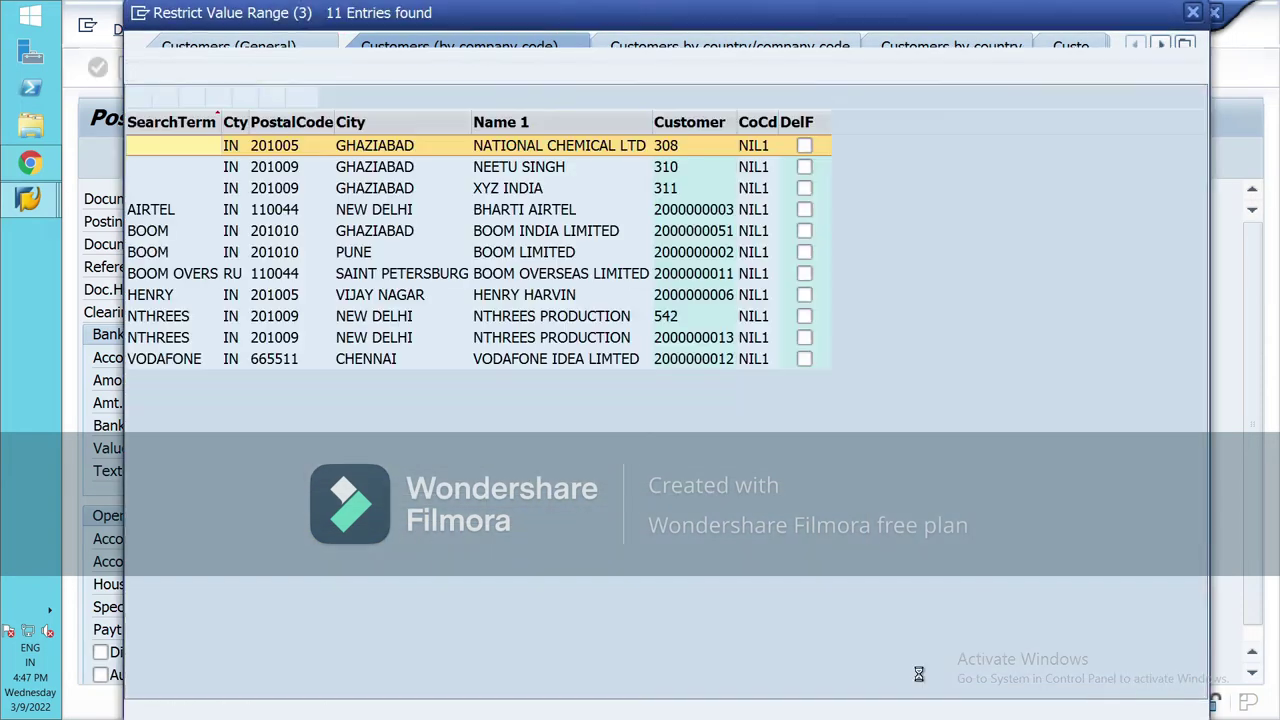
{"action": "left_click", "coordinate": [160, 295]}
{"action": "left_click", "coordinate": [131, 96]}
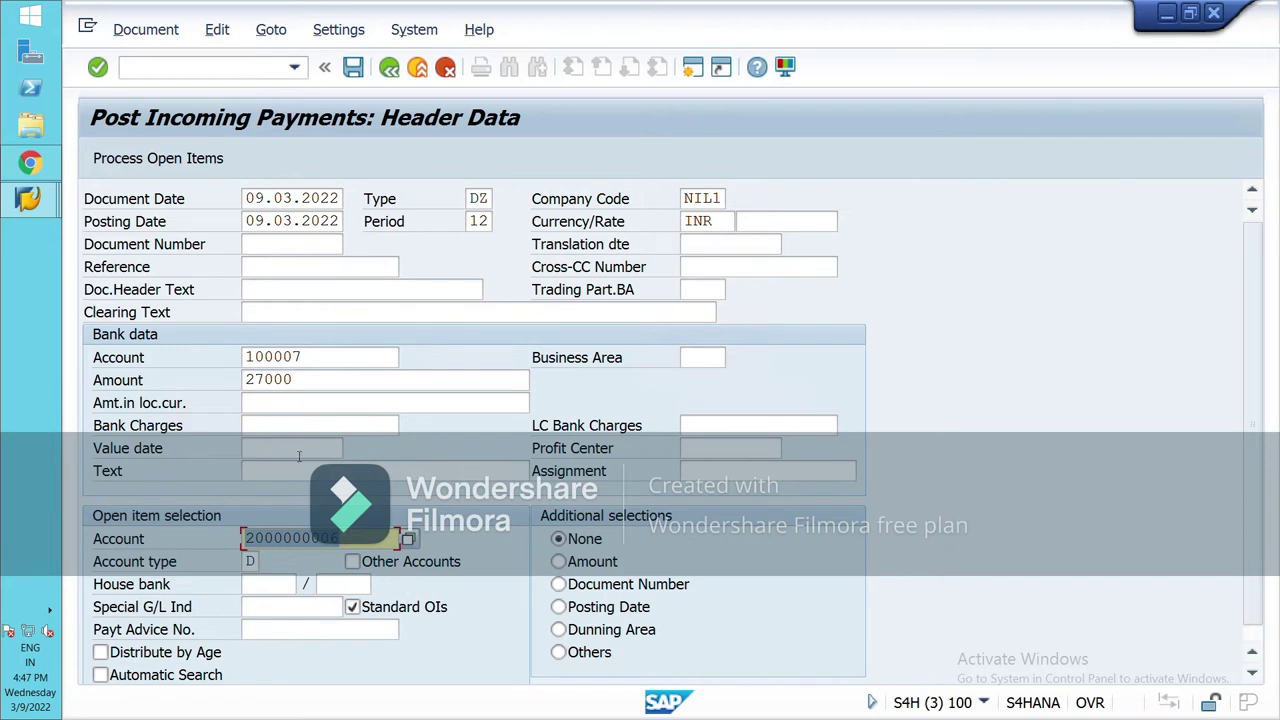
- Set the bank data value date to 09.03.2022 and proceed to the customer's open items
{"action": "left_click", "coordinate": [298, 455]}
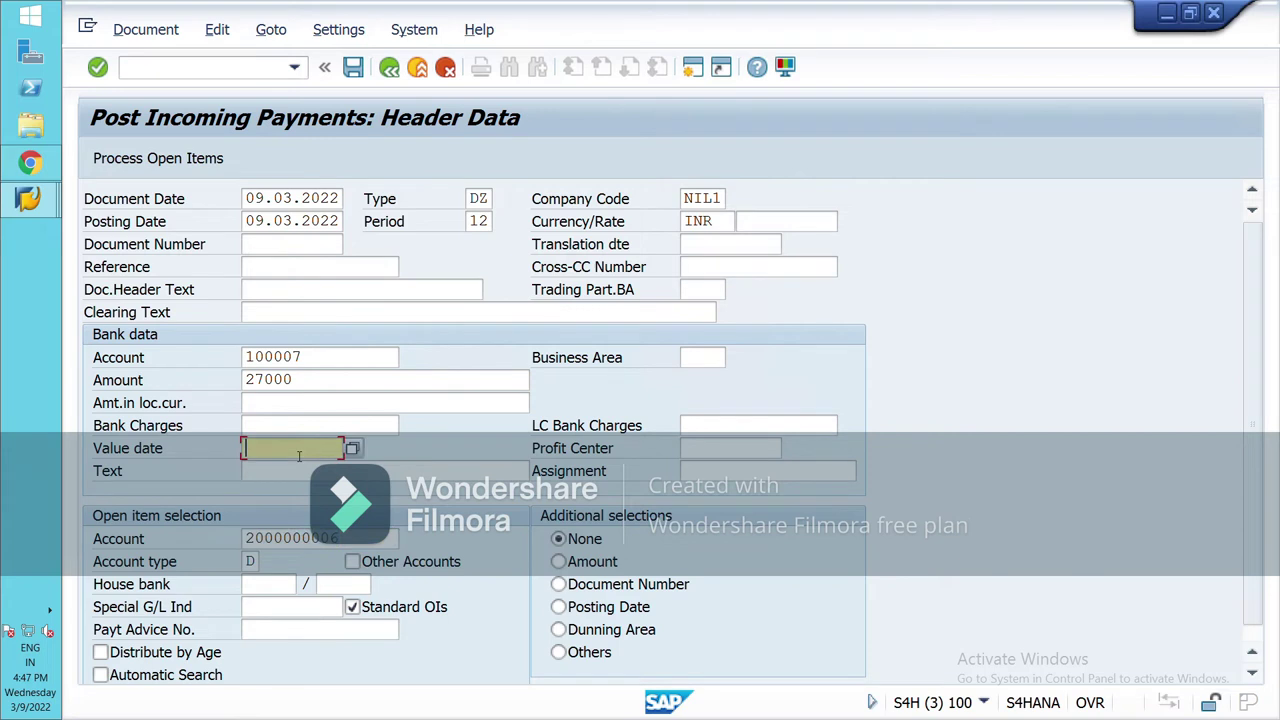
{"action": "key", "text": "Return"}
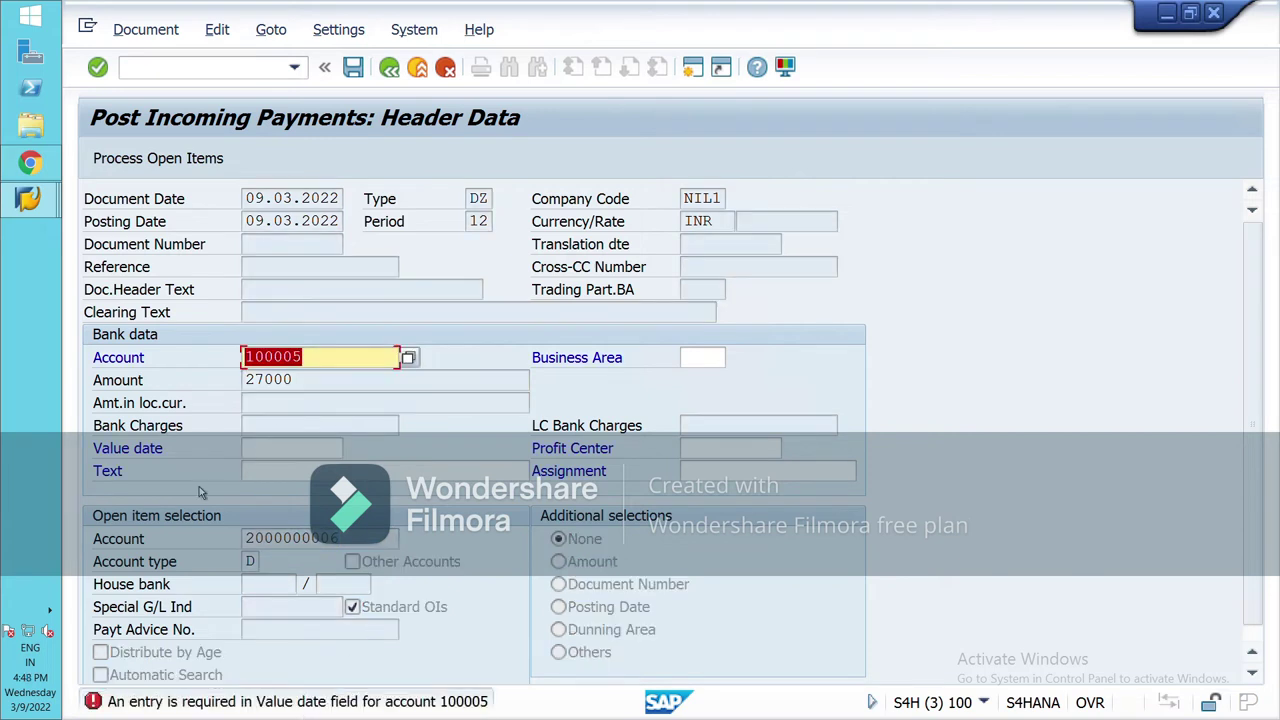
{"action": "left_click", "coordinate": [294, 455]}
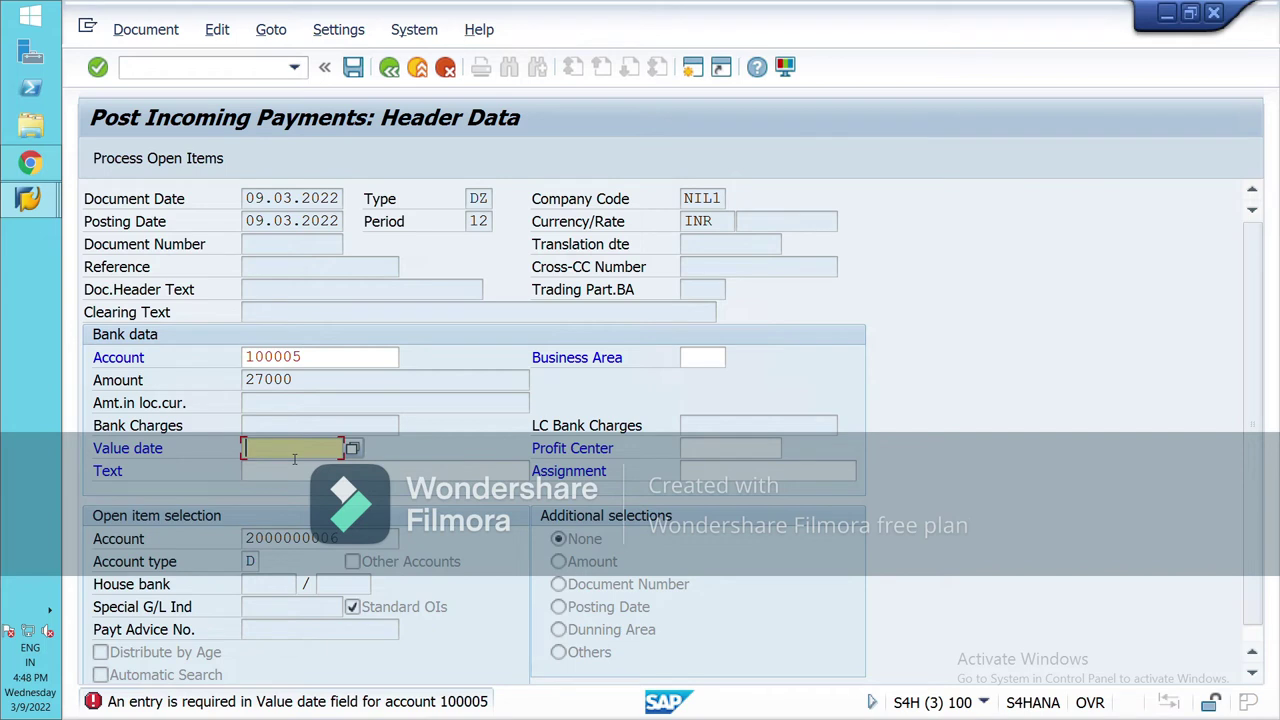
{"action": "type", "text": "09.03.2022"}
{"action": "key", "text": "Return"}
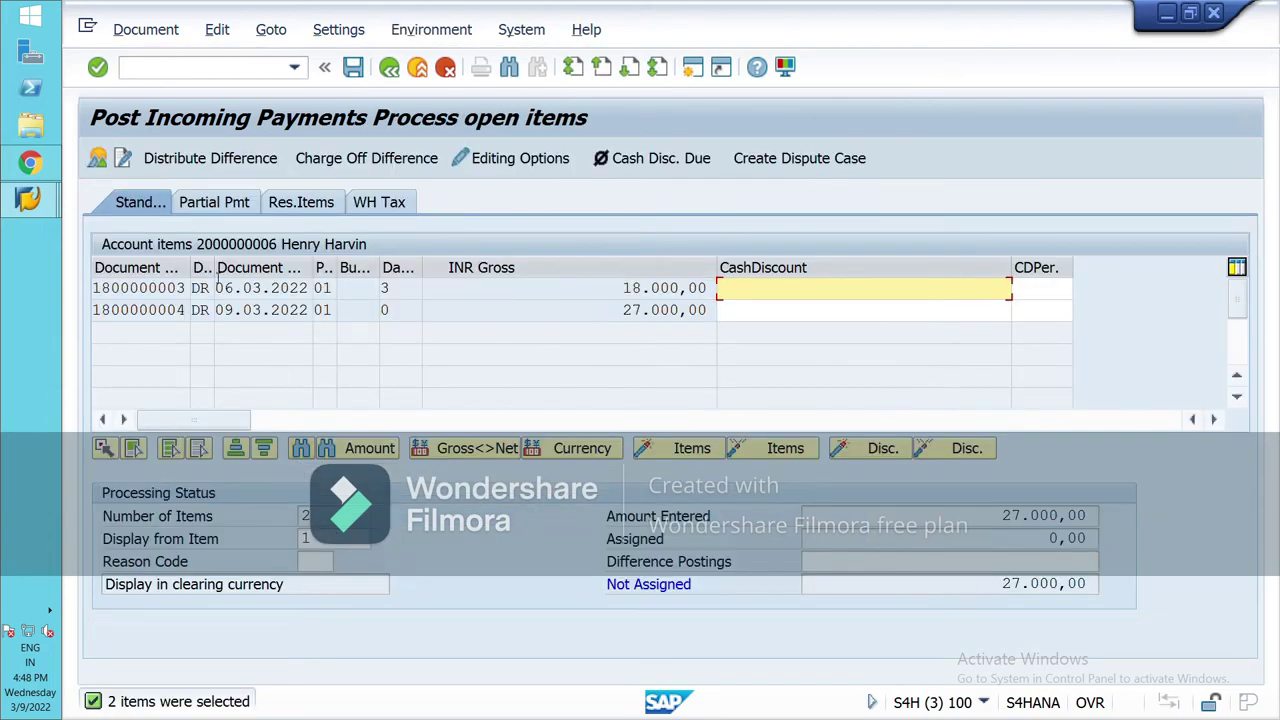
- Assign the payment to the 27.000,00 INR invoice dated 09.03.2022 and post the incoming payment
{"action": "double_click", "coordinate": [630, 314]}
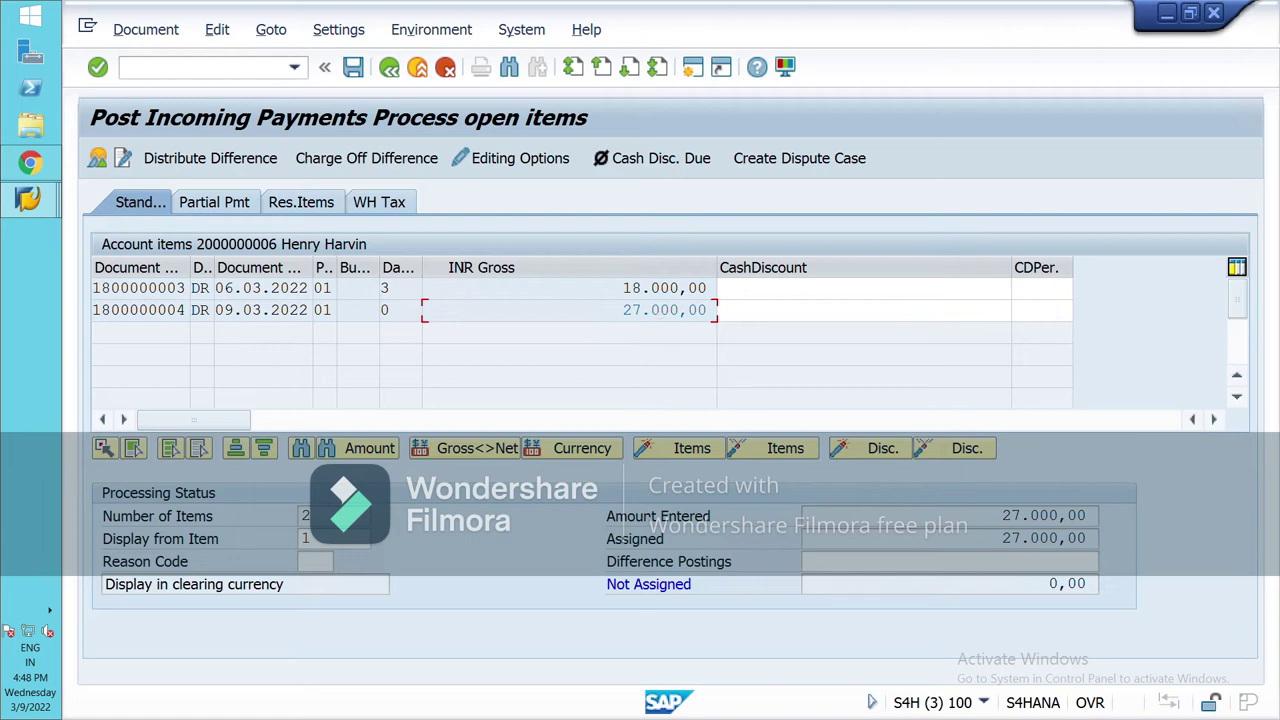
{"action": "left_click", "coordinate": [355, 68]}
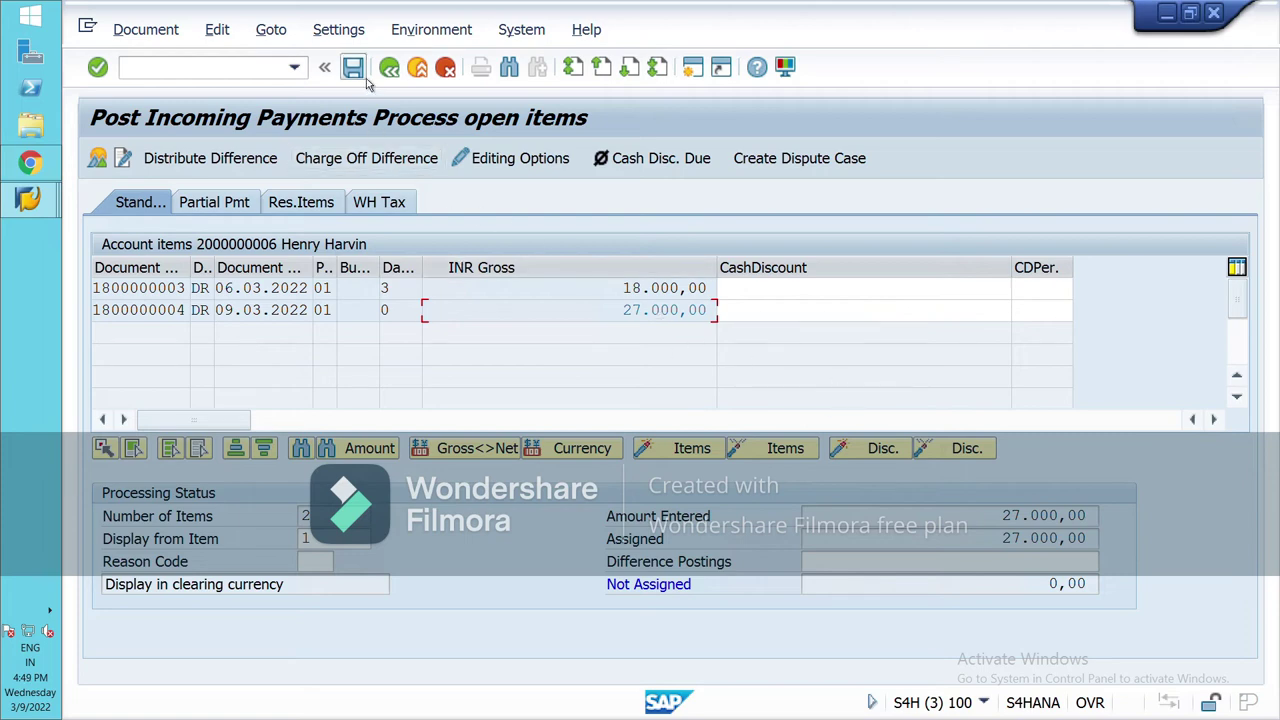
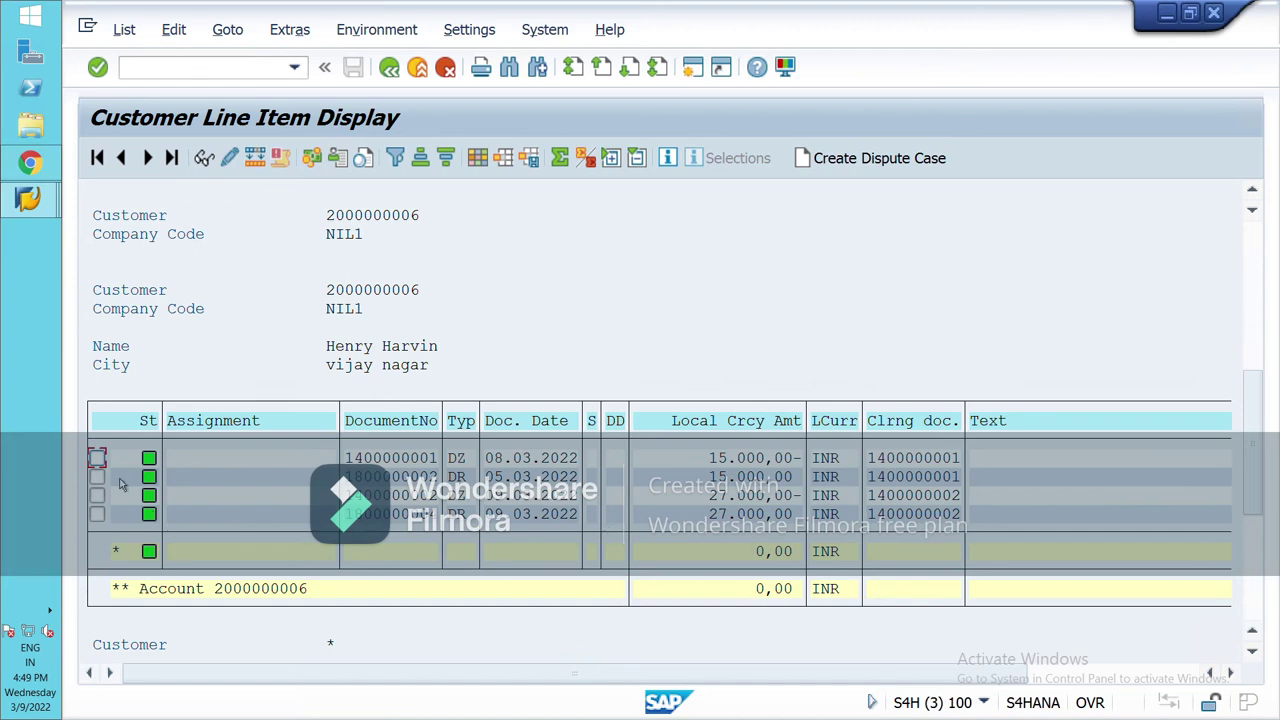
- Check the customer's cleared items, then rerun the line item display for all items in company code NIL1
{"action": "scroll", "coordinate": [695, 532], "scroll_direction": "down", "scroll_amount": 2}
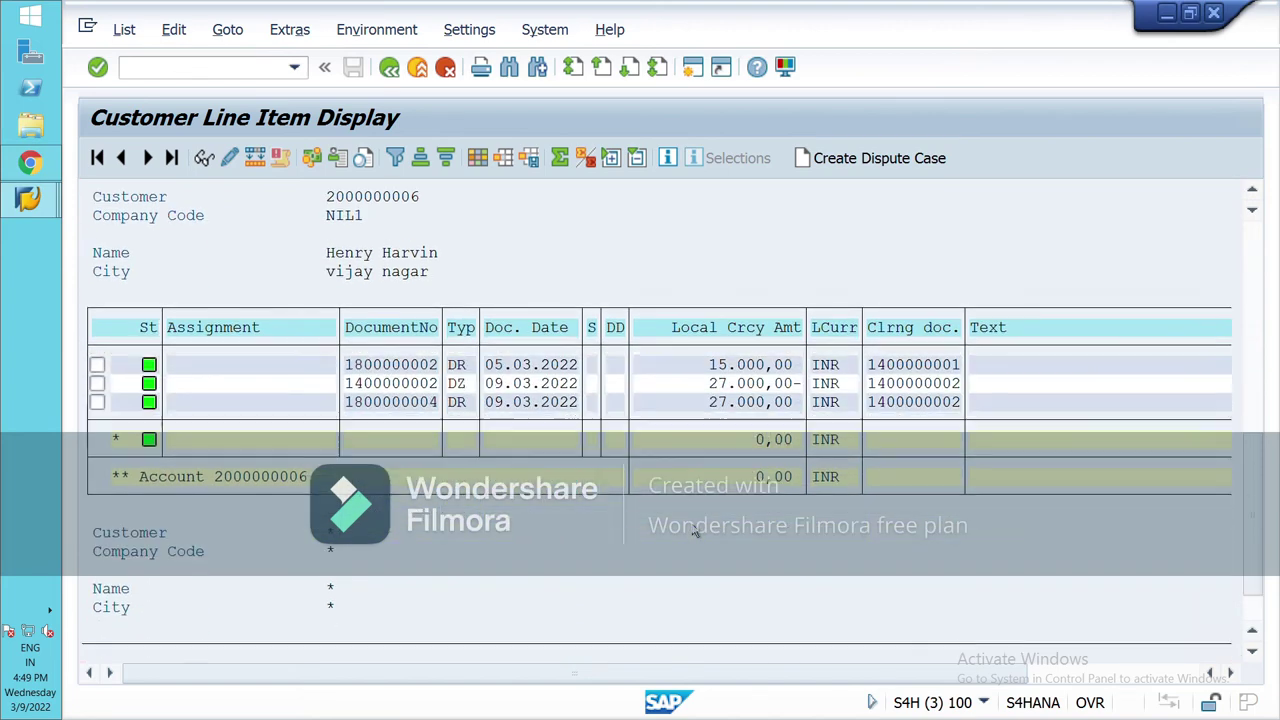
{"action": "left_click", "coordinate": [389, 66]}
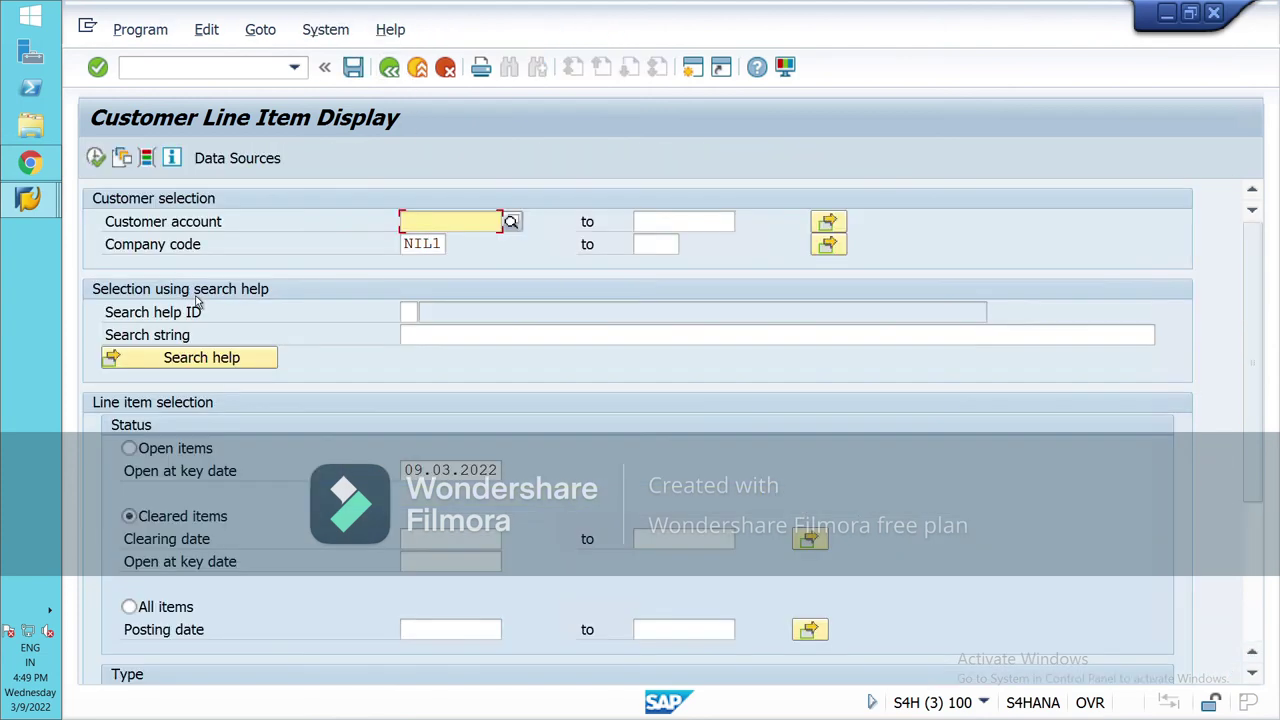
{"action": "left_click", "coordinate": [130, 448]}
{"action": "left_click", "coordinate": [140, 609]}
{"action": "left_click", "coordinate": [96, 158]}
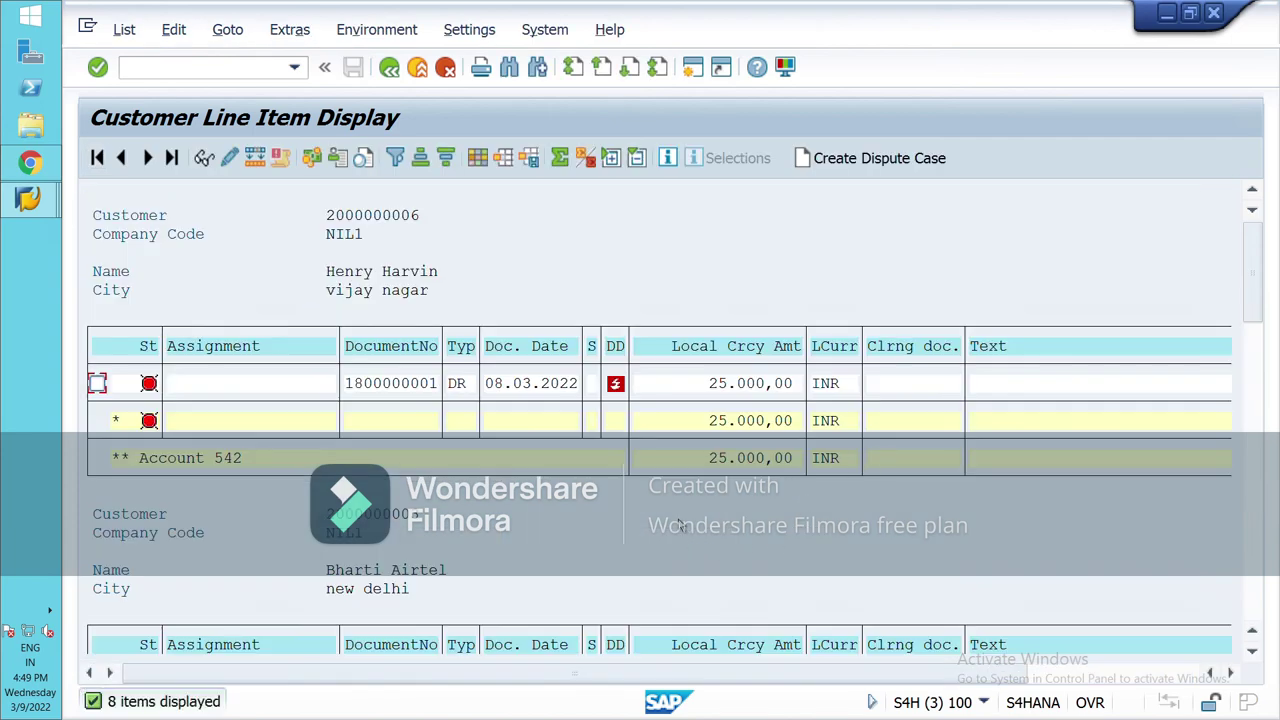
- Examine the open and cleared line items and balances of every customer in the list, then leave the report
{"action": "scroll", "coordinate": [684, 440], "scroll_direction": "down", "scroll_amount": 2}
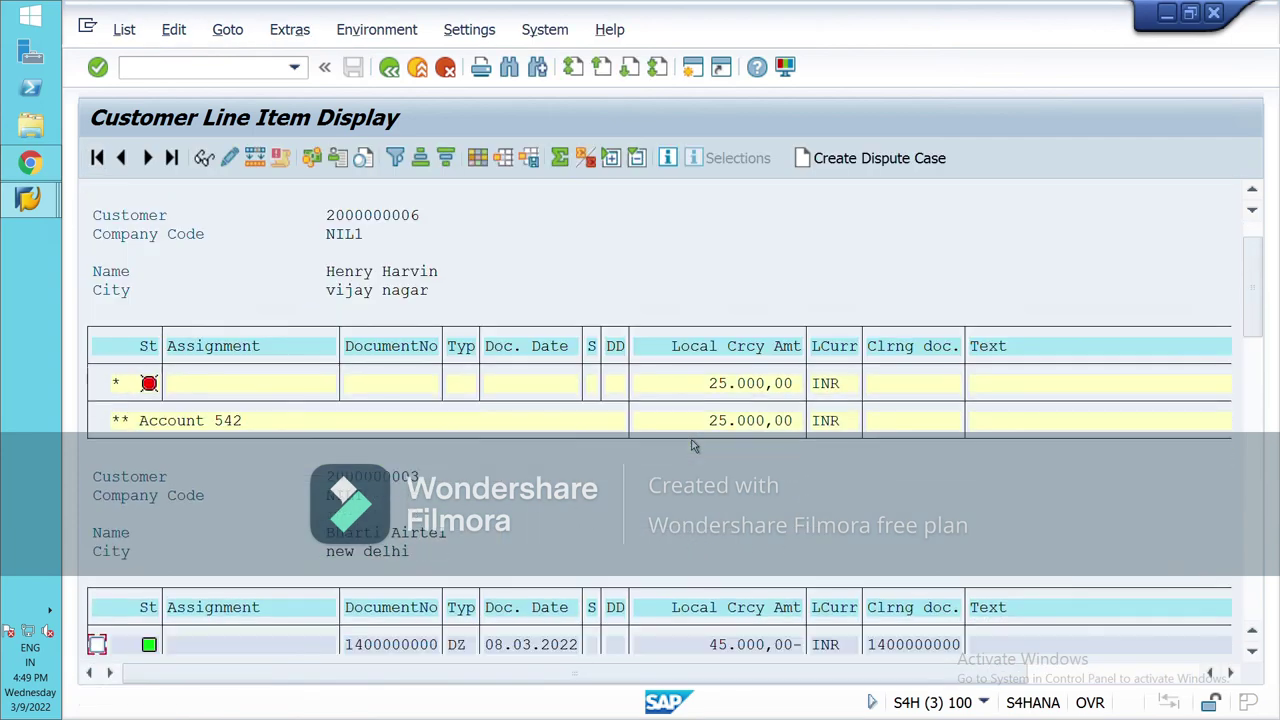
{"action": "scroll", "coordinate": [696, 446], "scroll_direction": "down", "scroll_amount": 1}
{"action": "scroll", "coordinate": [691, 446], "scroll_direction": "up", "scroll_amount": 3}
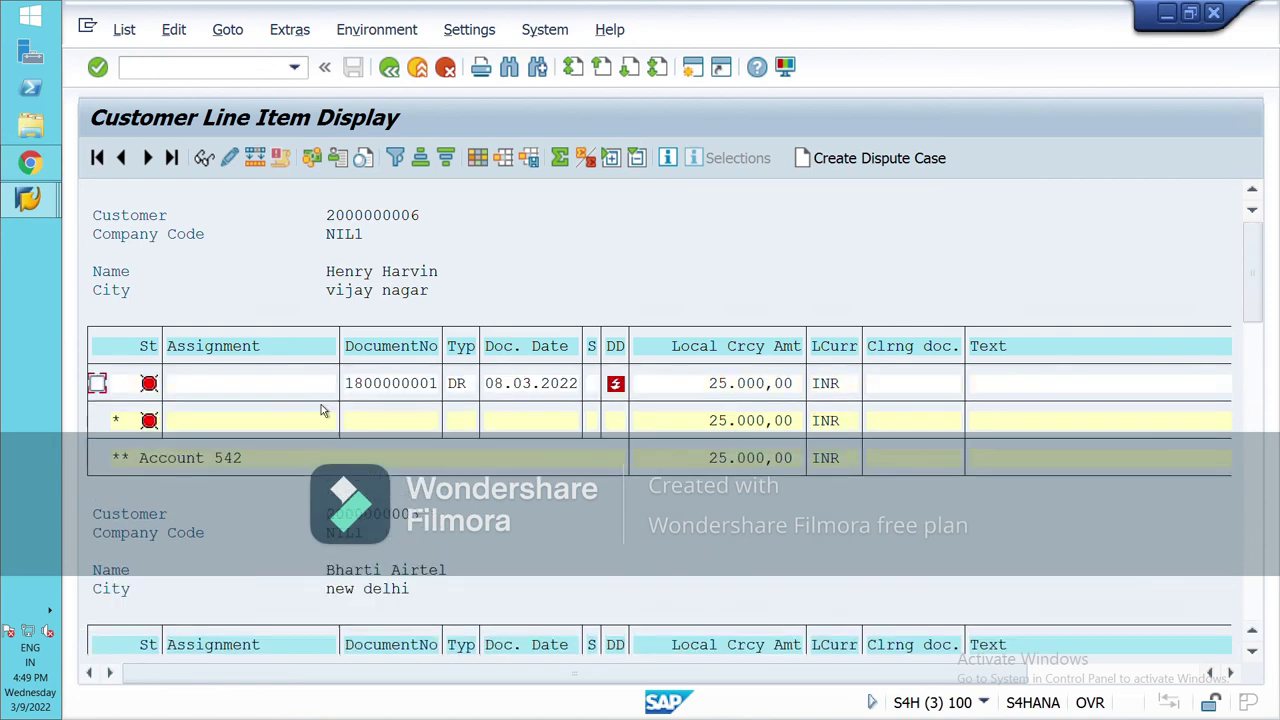
{"action": "scroll", "coordinate": [630, 455], "scroll_direction": "down", "scroll_amount": 2}
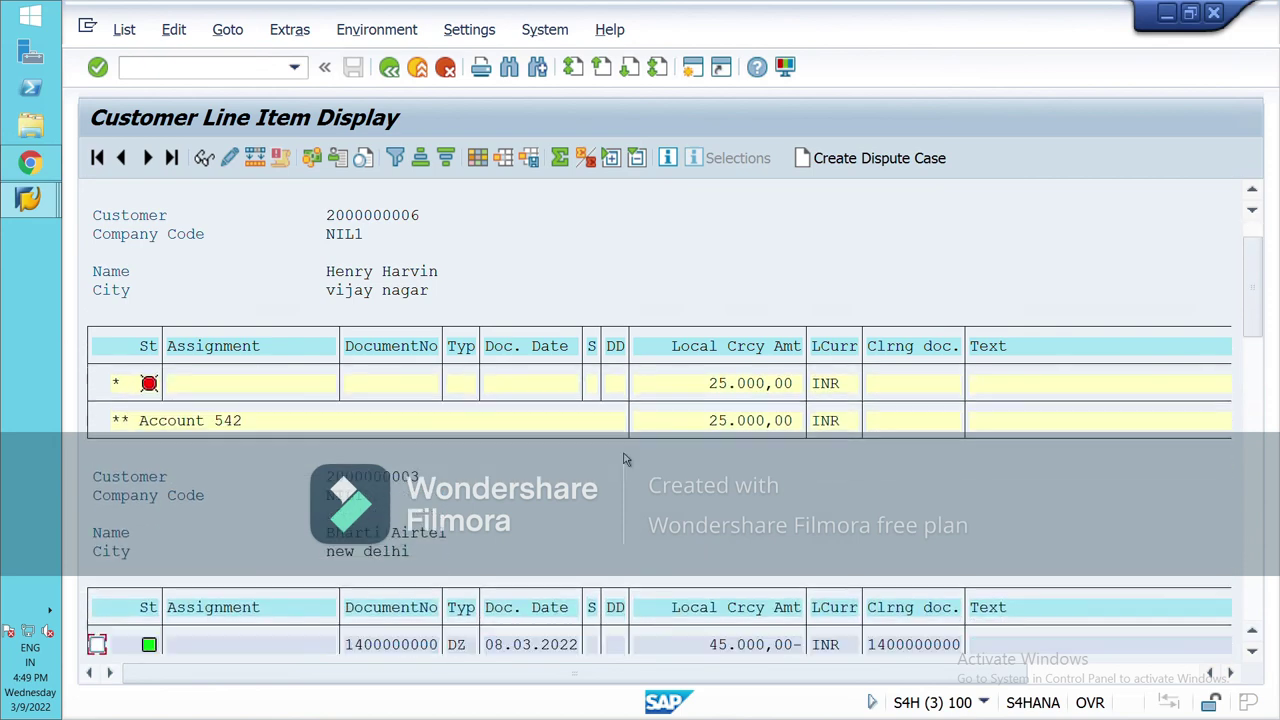
{"action": "scroll", "coordinate": [624, 459], "scroll_direction": "down", "scroll_amount": 4}
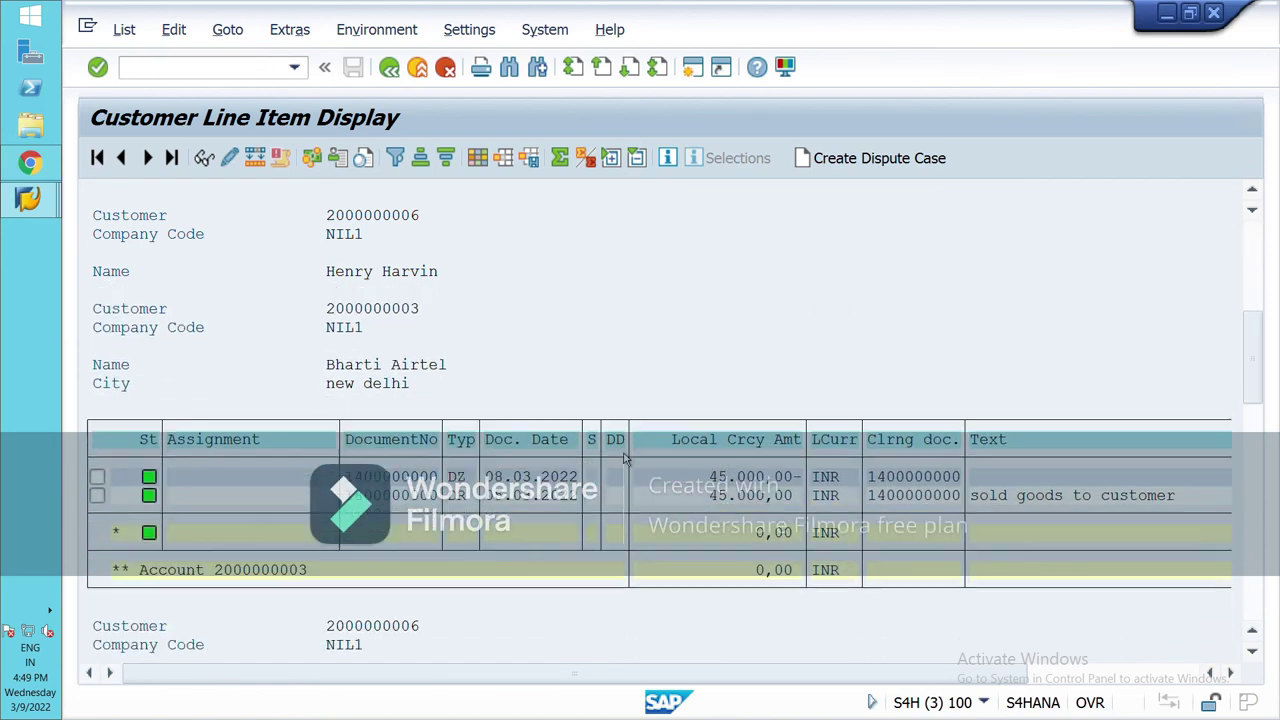
{"action": "scroll", "coordinate": [798, 520], "scroll_direction": "down", "scroll_amount": 2}
{"action": "scroll", "coordinate": [734, 491], "scroll_direction": "down", "scroll_amount": 2}
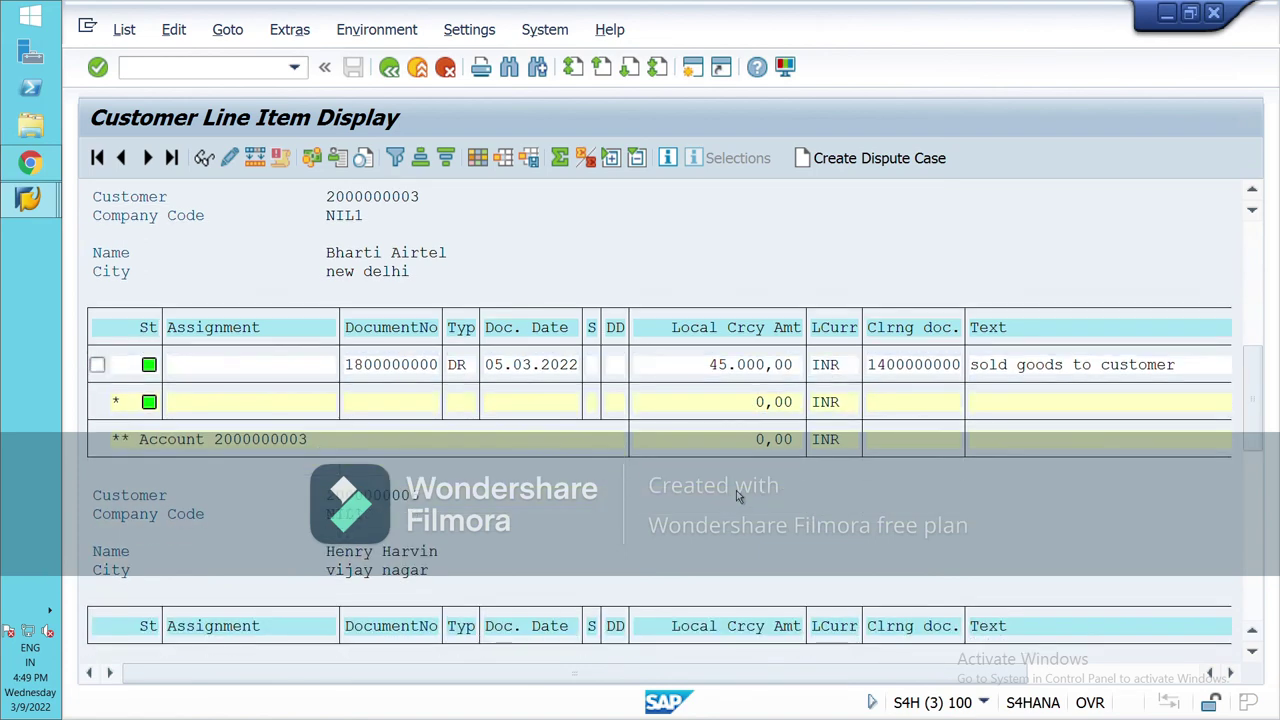
{"action": "scroll", "coordinate": [745, 490], "scroll_direction": "down", "scroll_amount": 4}
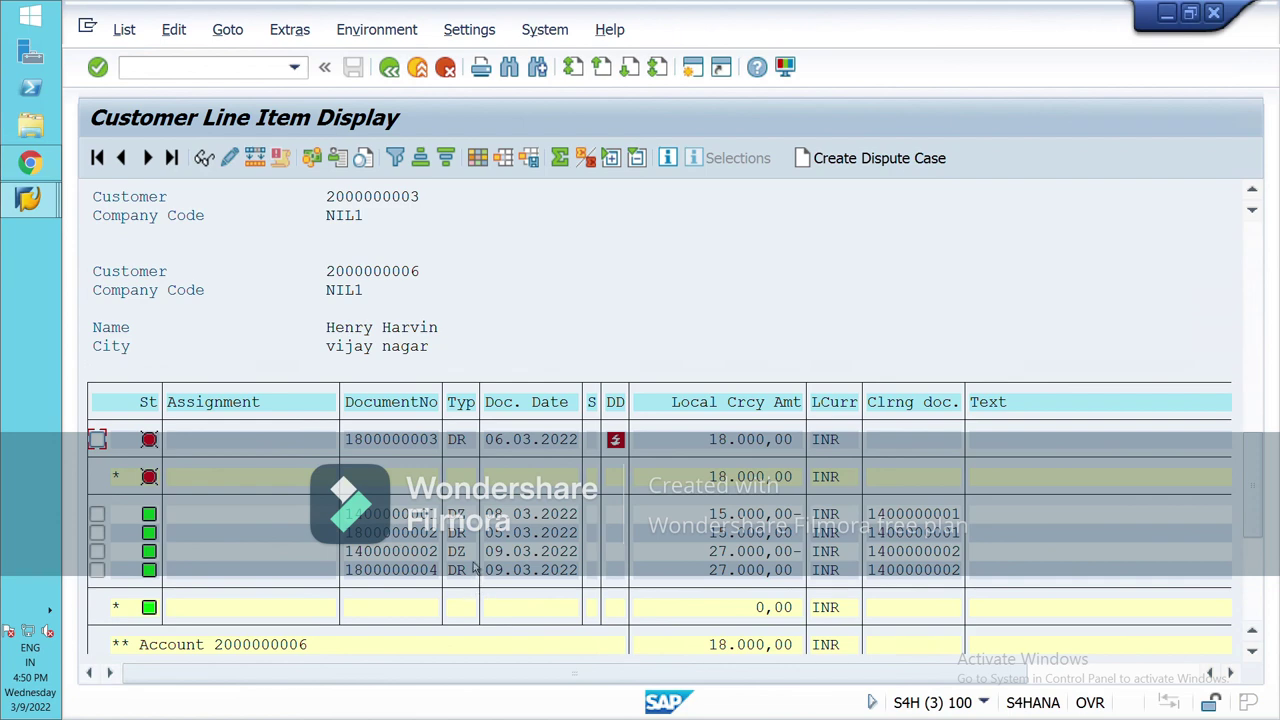
{"action": "scroll", "coordinate": [751, 582], "scroll_direction": "down", "scroll_amount": 1}
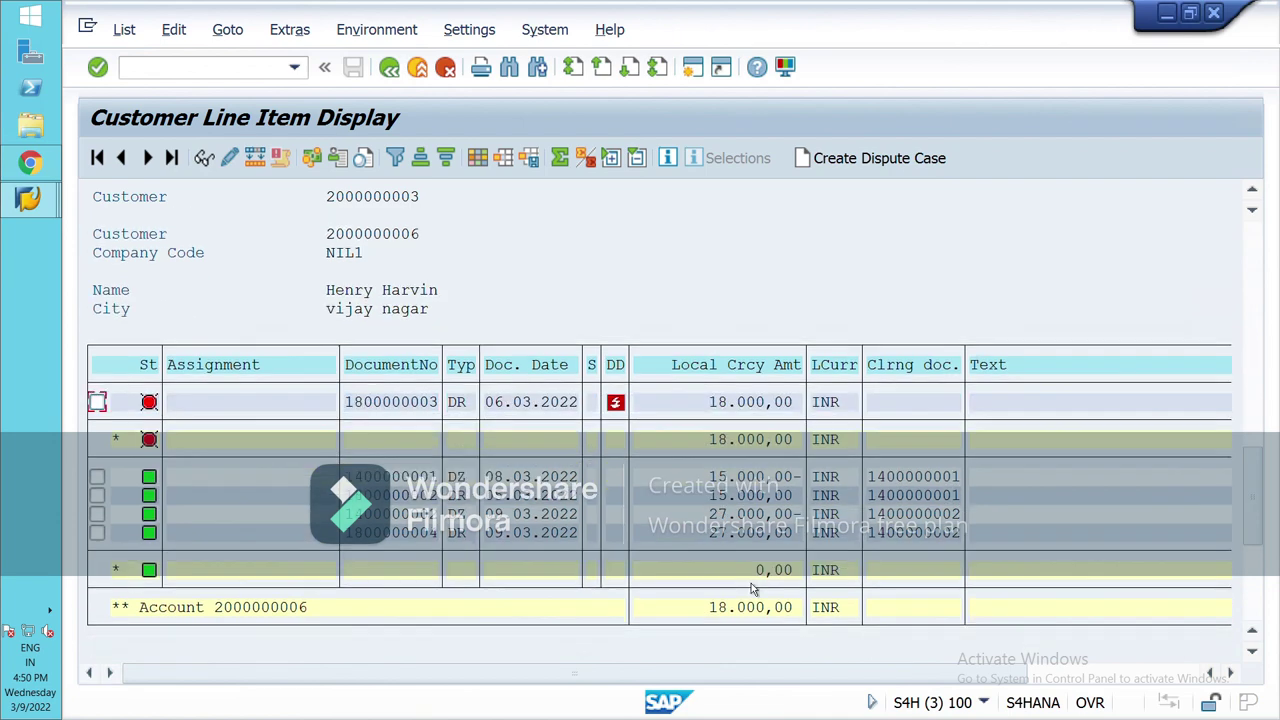
{"action": "scroll", "coordinate": [838, 584], "scroll_direction": "down", "scroll_amount": 1}
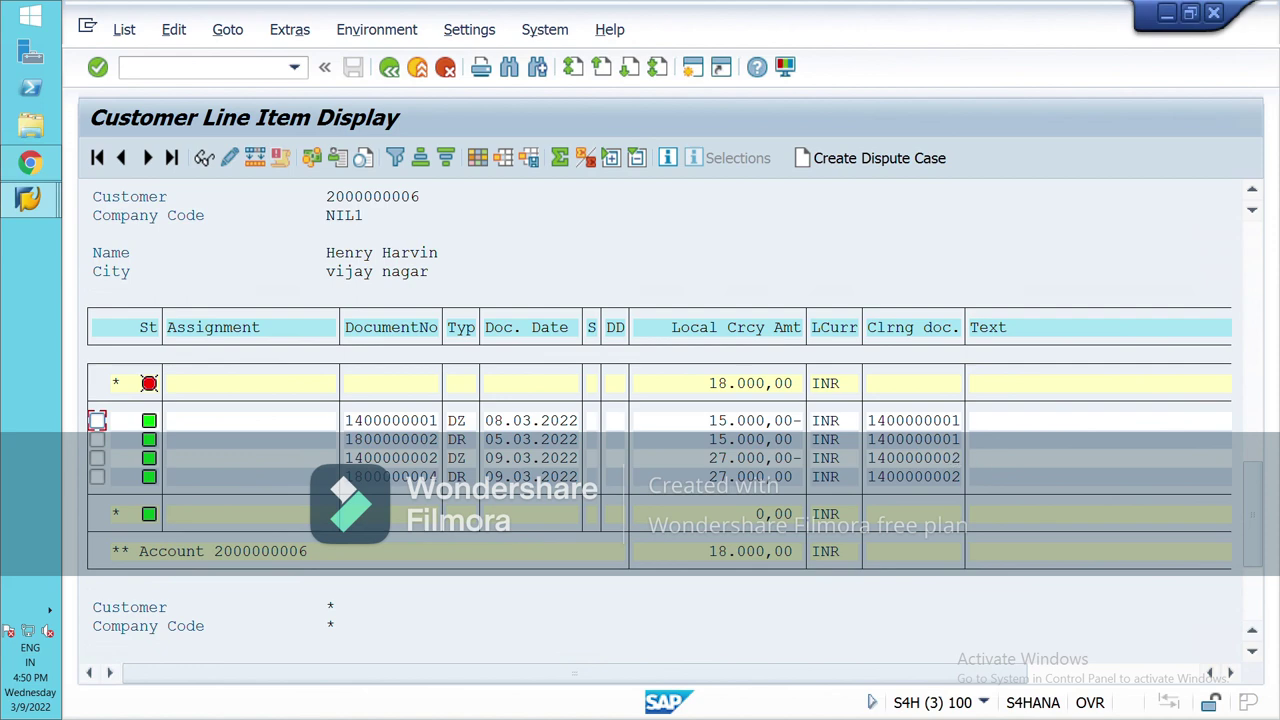
{"action": "left_click", "coordinate": [397, 78]}
{"action": "left_click", "coordinate": [397, 78]}
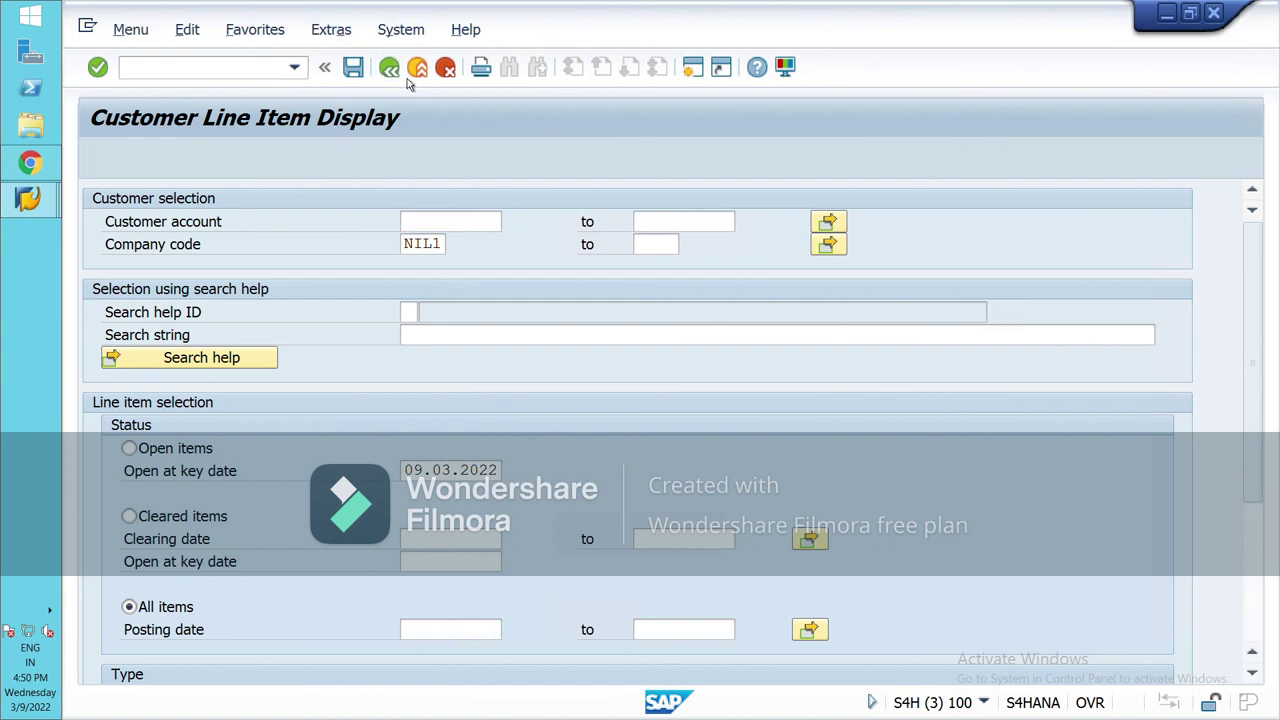